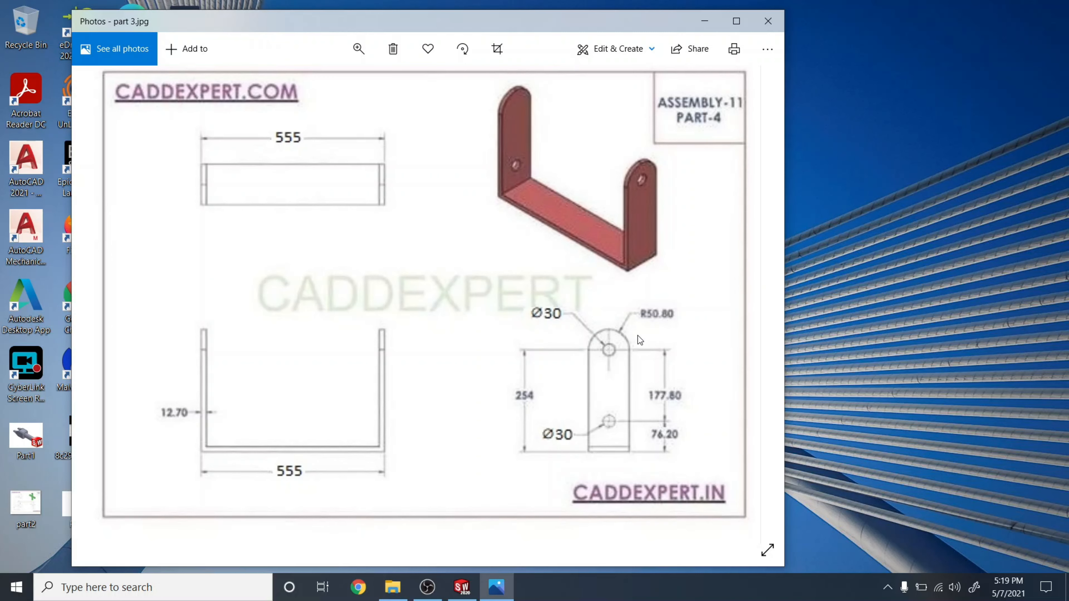
Switch to SOLIDWORKS and dimension the vertical side of the centre rectangle to 304.80 mm.
{"action": "left_click", "coordinate": [463, 586]}
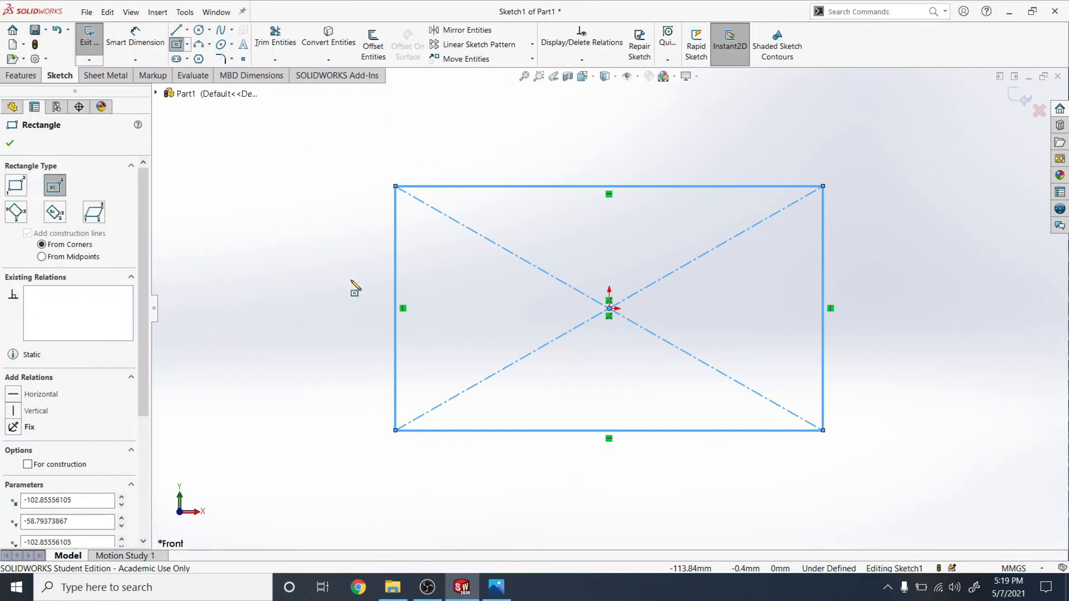
{"action": "left_click", "coordinate": [135, 37]}
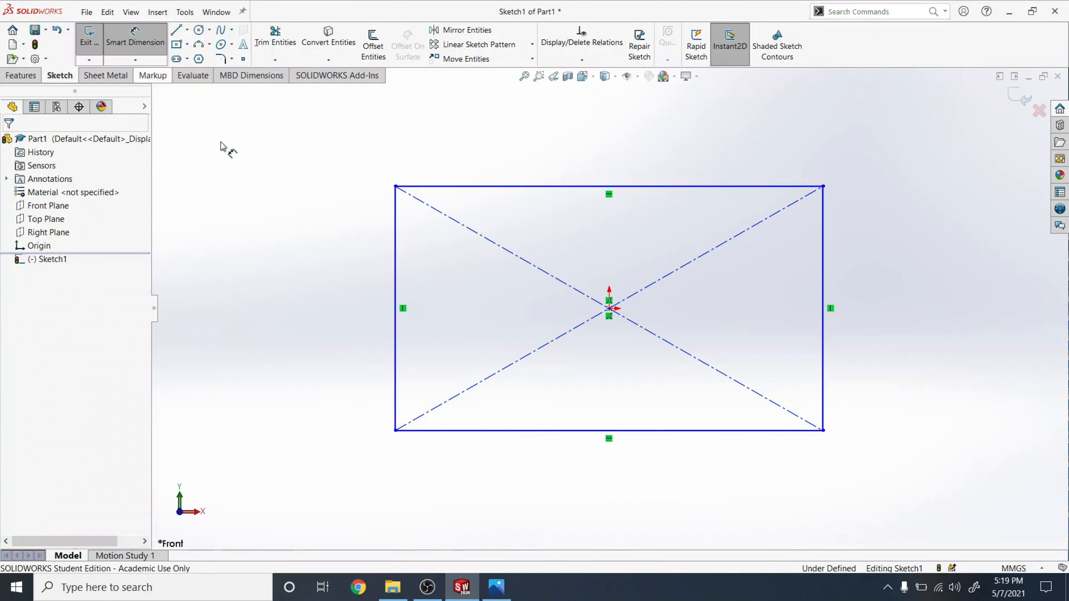
{"action": "left_click", "coordinate": [825, 275]}
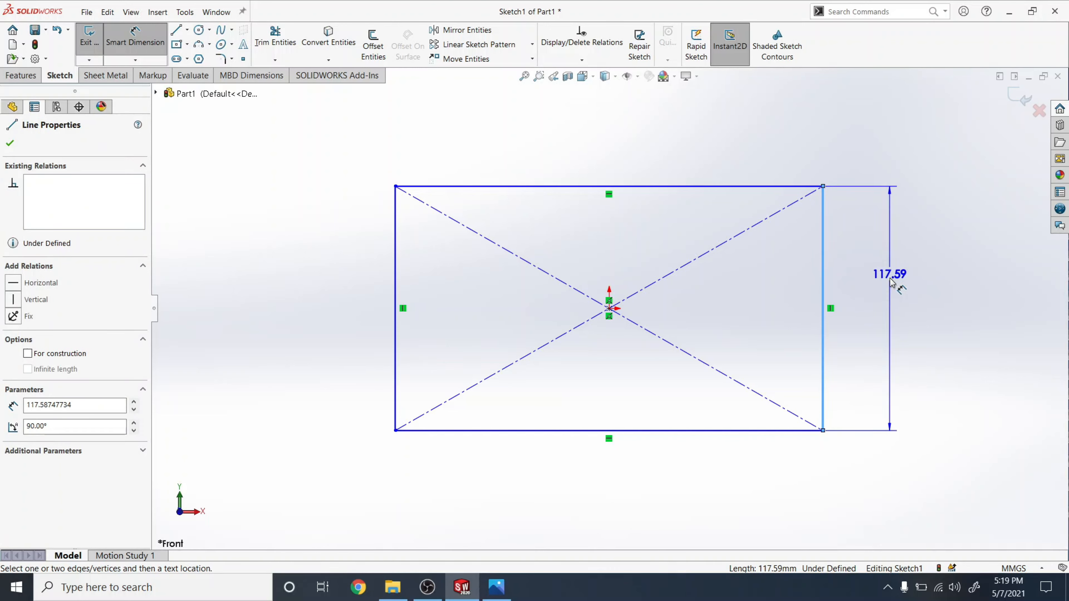
{"action": "left_click", "coordinate": [892, 285]}
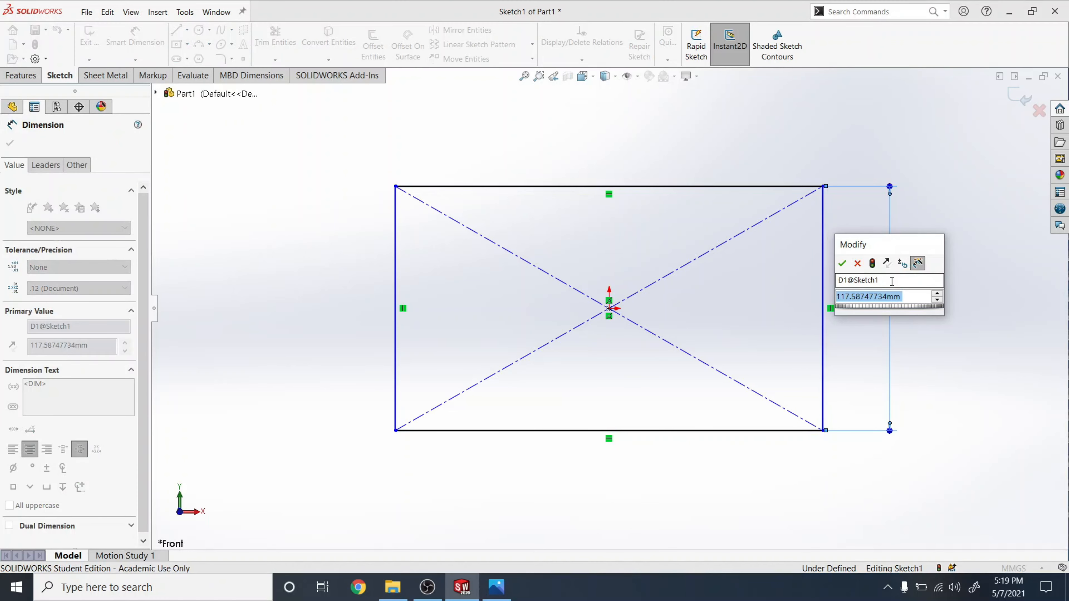
{"action": "type", "text": "304"}
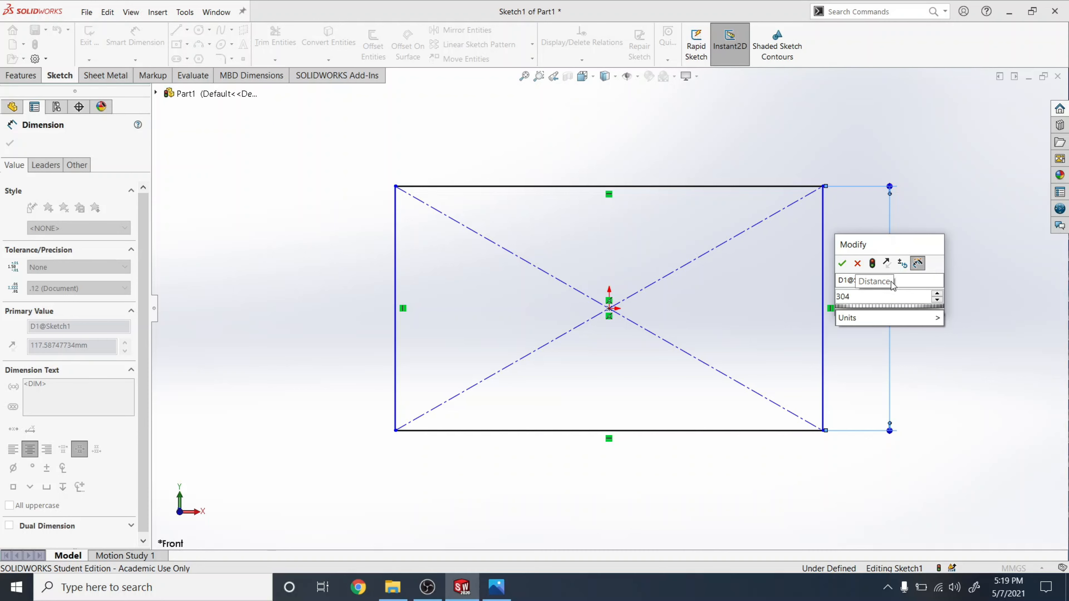
{"action": "type", "text": ".80"}
{"action": "key", "text": "Return"}
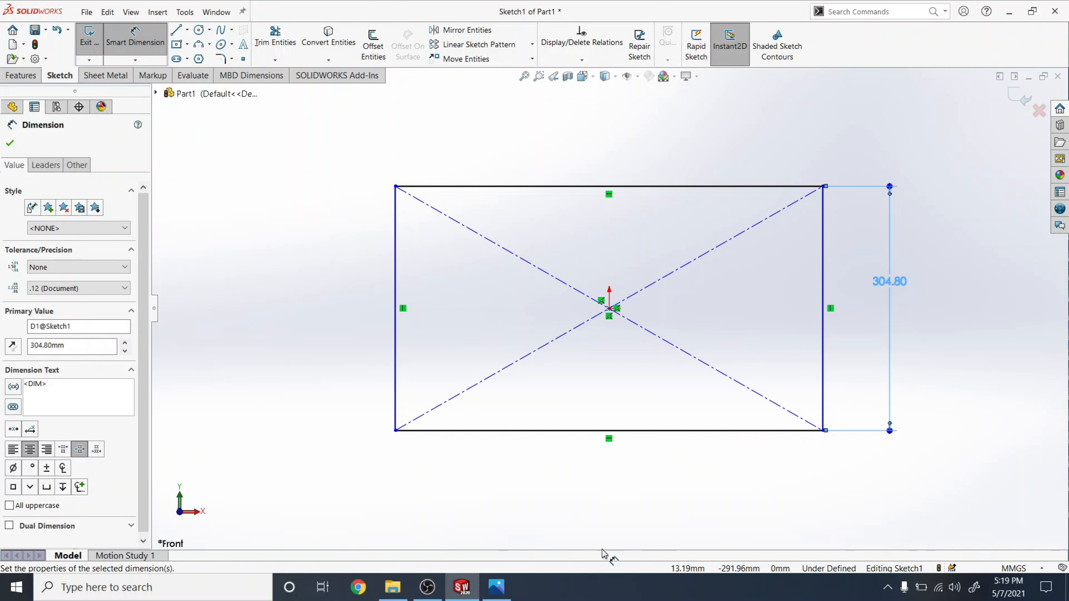
Check the overall length in the Photos reference drawing and dimension the rectangle's bottom edge to 555 mm in SOLIDWORKS.
{"action": "left_click", "coordinate": [496, 587]}
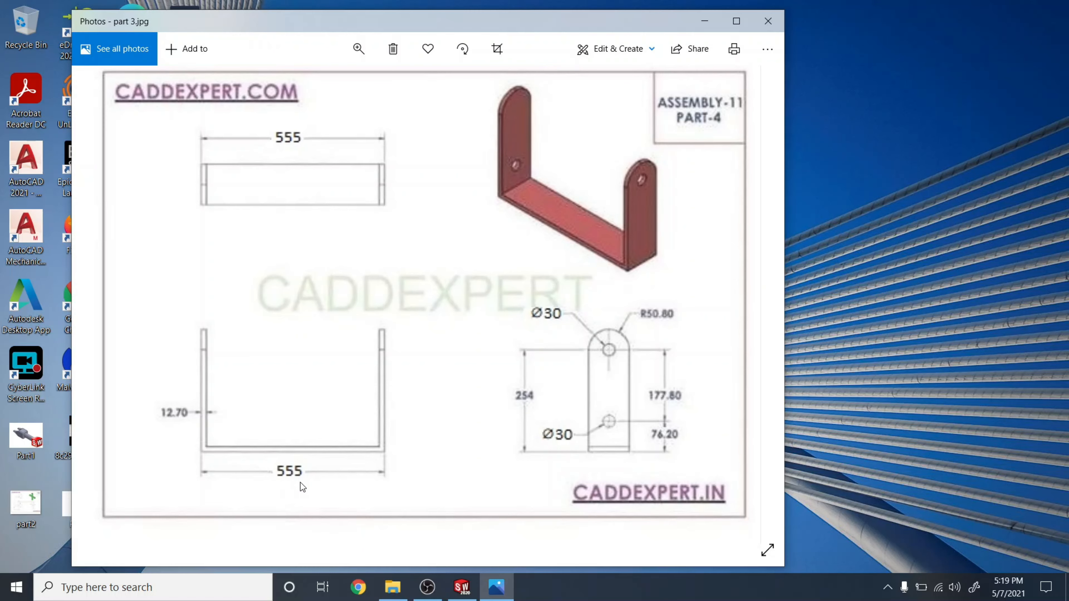
{"action": "mouse_move", "coordinate": [461, 587]}
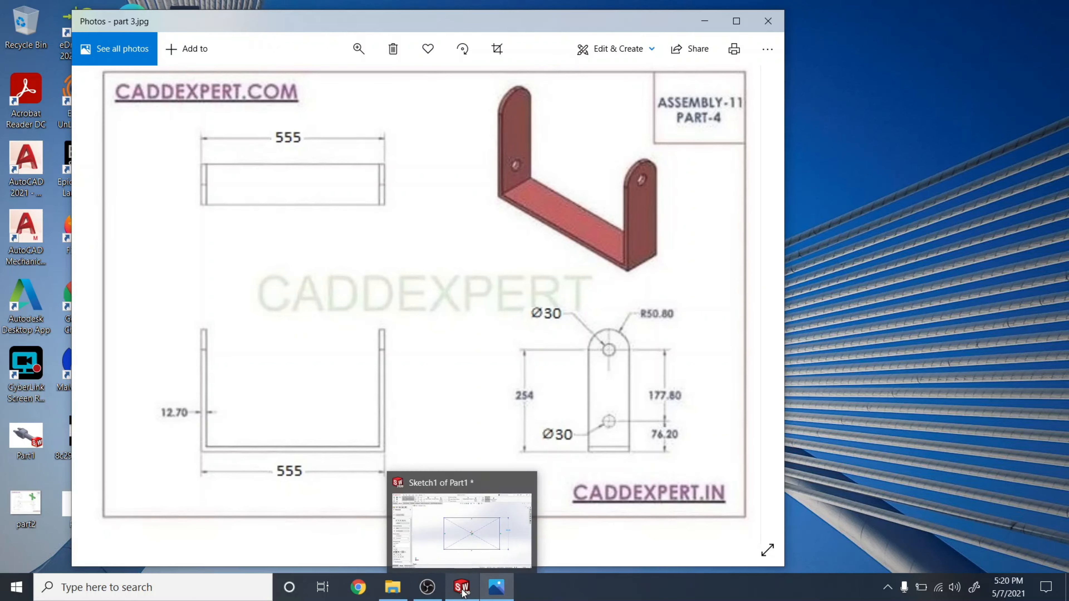
{"action": "left_click", "coordinate": [454, 559]}
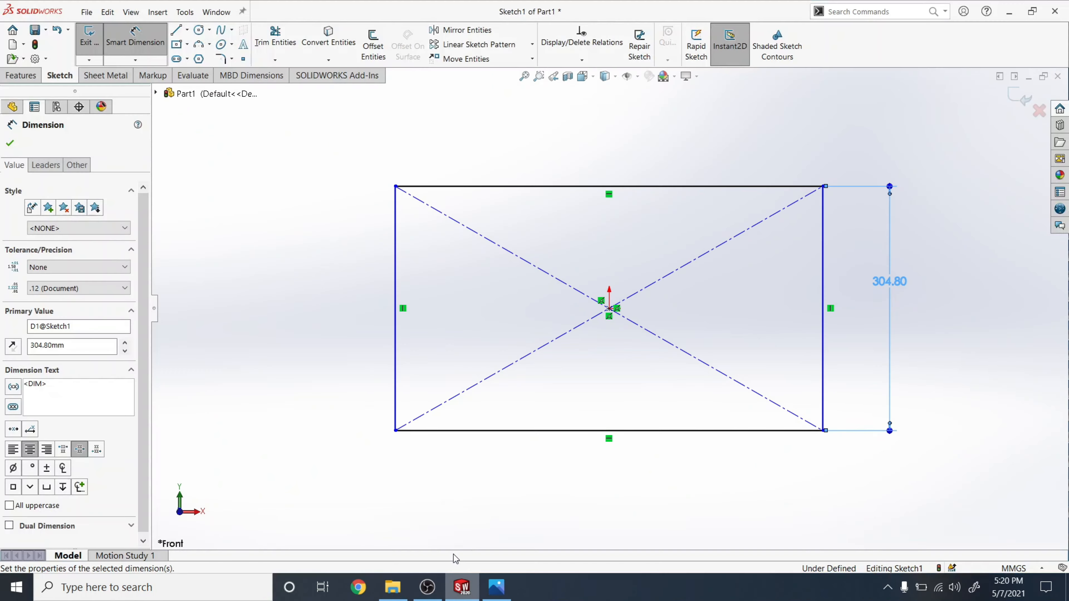
{"action": "left_click", "coordinate": [508, 431]}
{"action": "left_click", "coordinate": [580, 489]}
{"action": "type", "text": "555"}
{"action": "key", "text": "Return"}
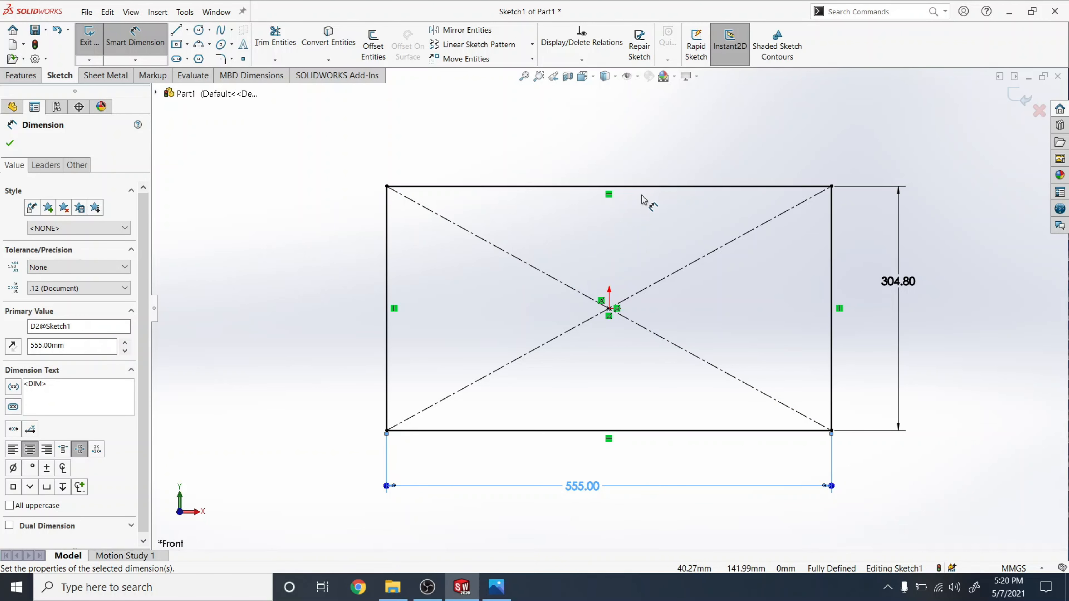
Trim away the rectangle's top edge and offset the remaining U-shaped chain inward by 12.70 mm, the thickness in the reference drawing.
{"action": "left_click", "coordinate": [275, 38]}
{"action": "left_click_drag", "start_coordinate": [523, 180], "coordinate": [523, 196]}
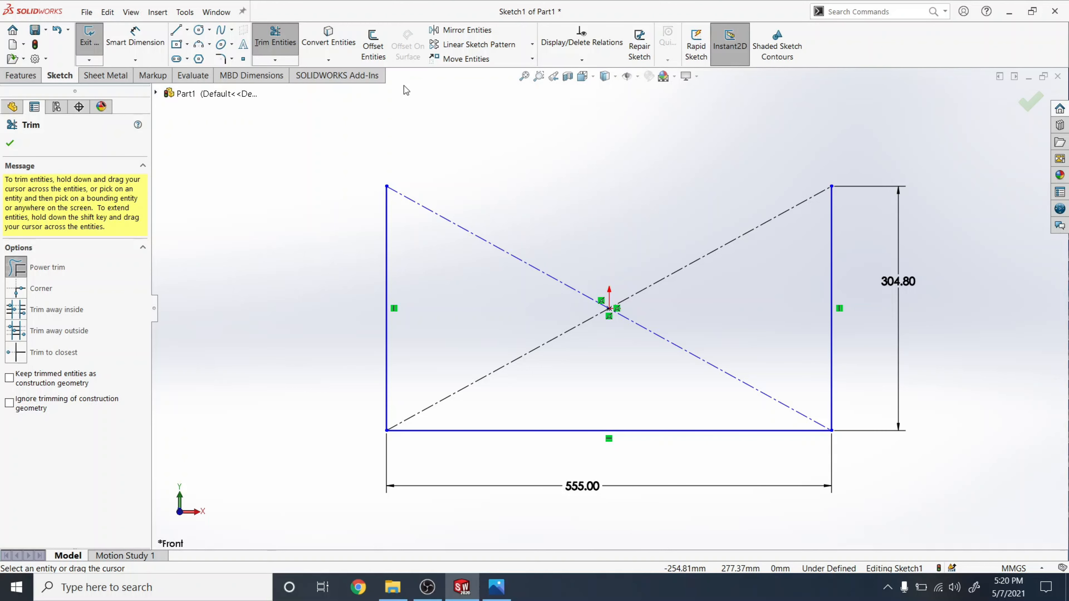
{"action": "left_click", "coordinate": [373, 45]}
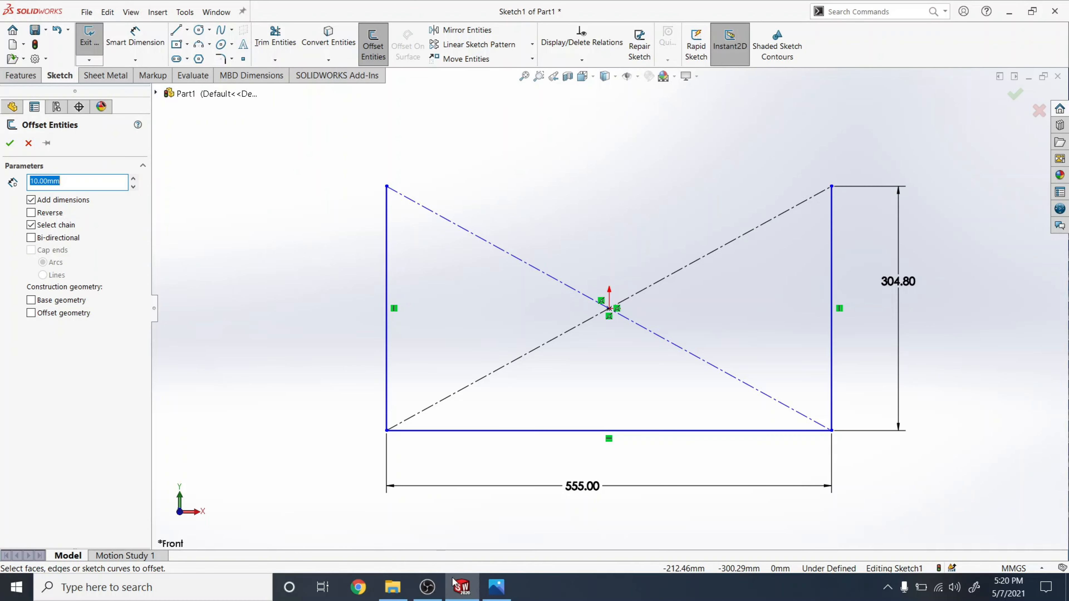
{"action": "left_click", "coordinate": [467, 595]}
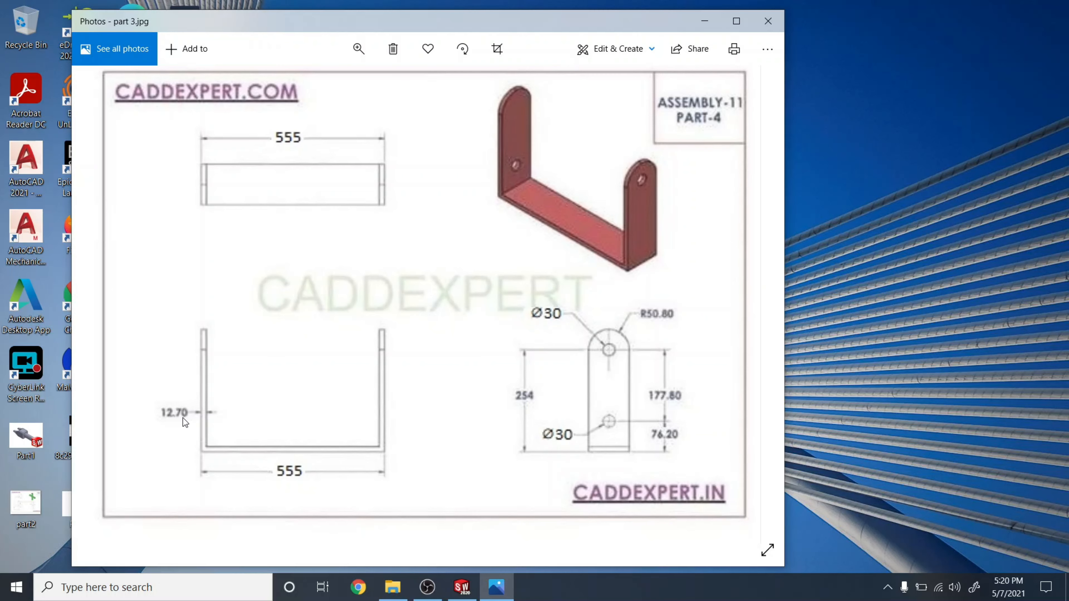
{"action": "left_click", "coordinate": [461, 587]}
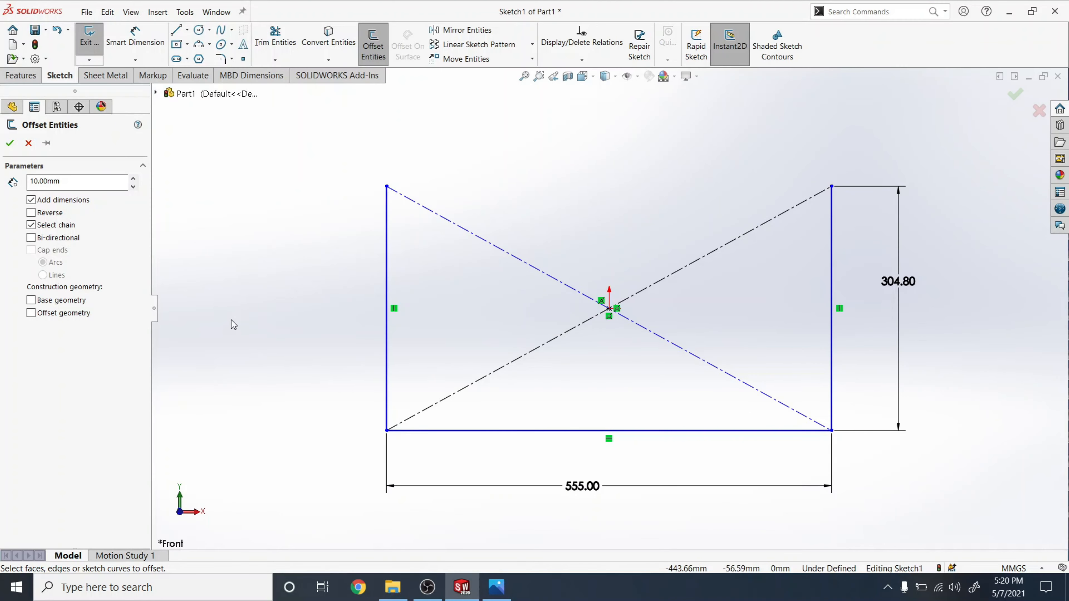
{"action": "left_click_drag", "start_coordinate": [96, 183], "coordinate": [2, 176]}
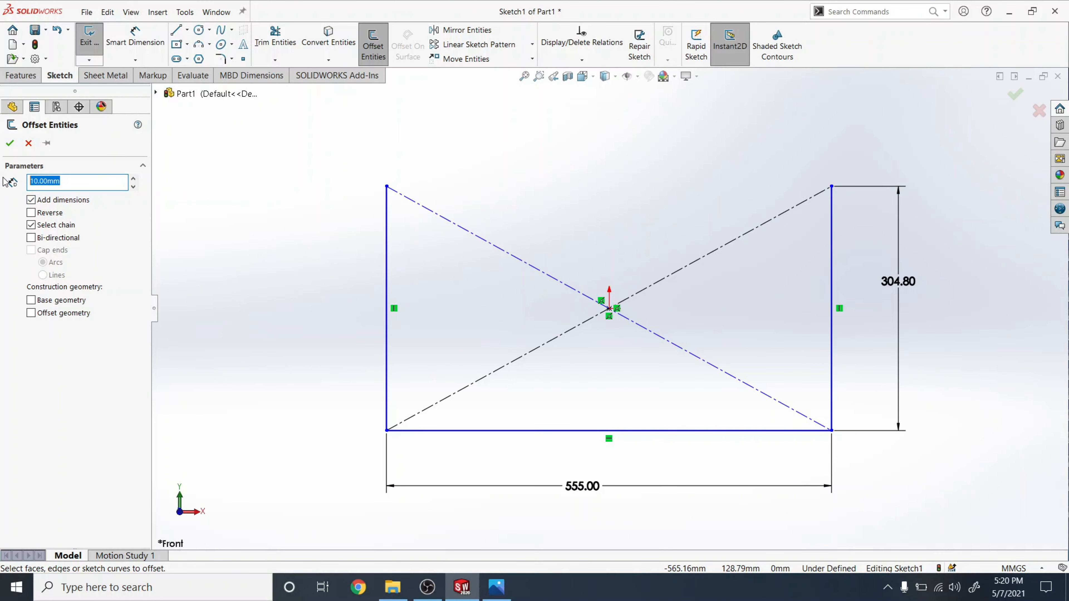
{"action": "type", "text": "12.70"}
{"action": "key", "text": "Return"}
{"action": "left_click", "coordinate": [494, 431]}
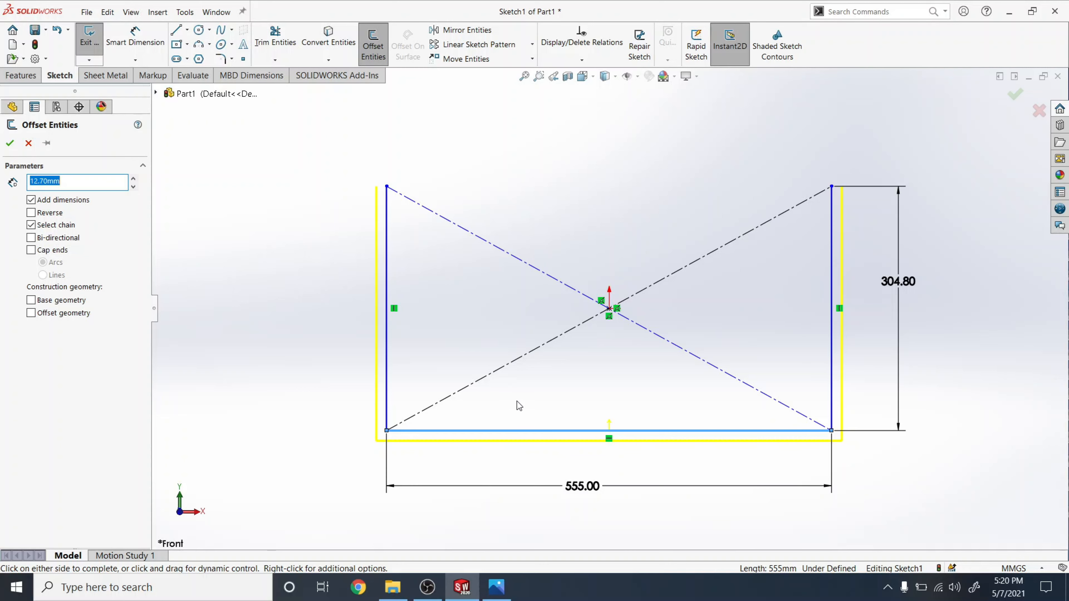
{"action": "left_click", "coordinate": [531, 383]}
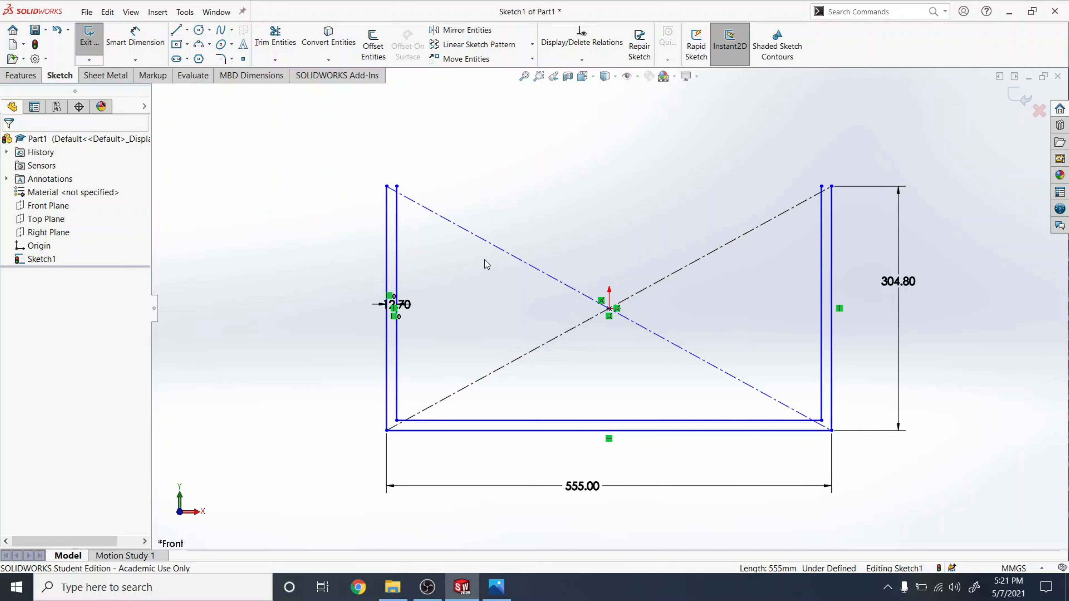
Close the top of the U-profile's left leg with a horizontal line between the outer and inner endpoints.
{"action": "scroll", "coordinate": [389, 181], "scroll_direction": "down", "scroll_amount": 1}
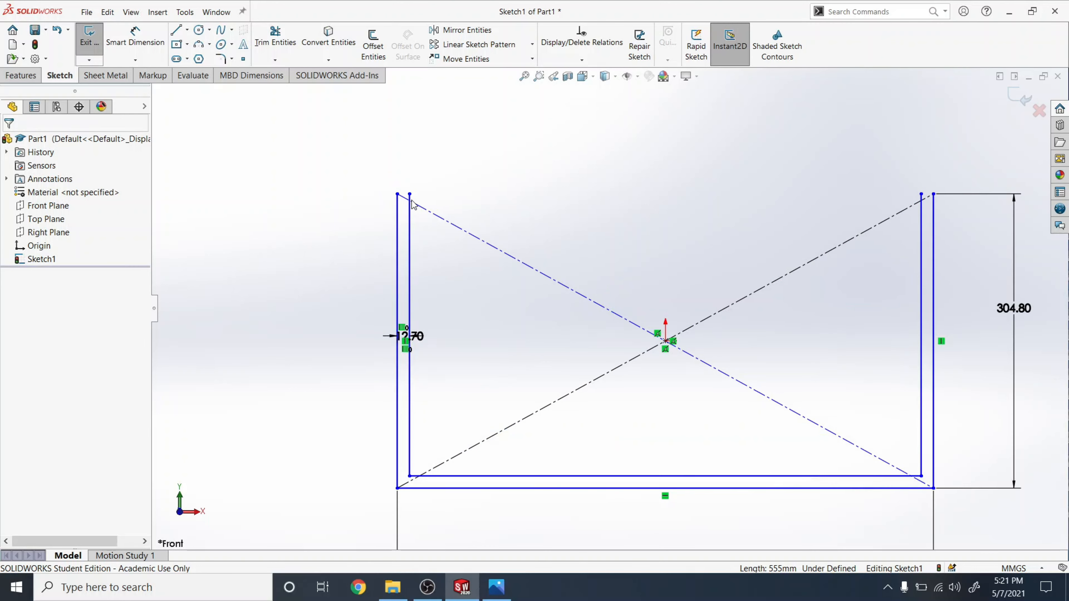
{"action": "scroll", "coordinate": [419, 206], "scroll_direction": "down", "scroll_amount": 6}
{"action": "scroll", "coordinate": [462, 236], "scroll_direction": "down", "scroll_amount": 5}
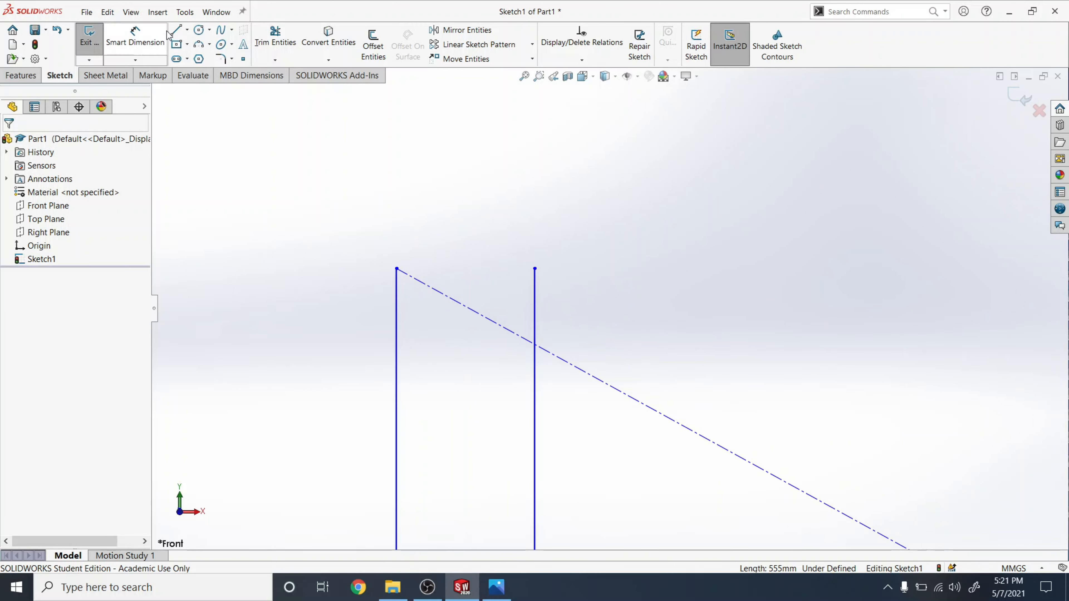
{"action": "left_click", "coordinate": [176, 30]}
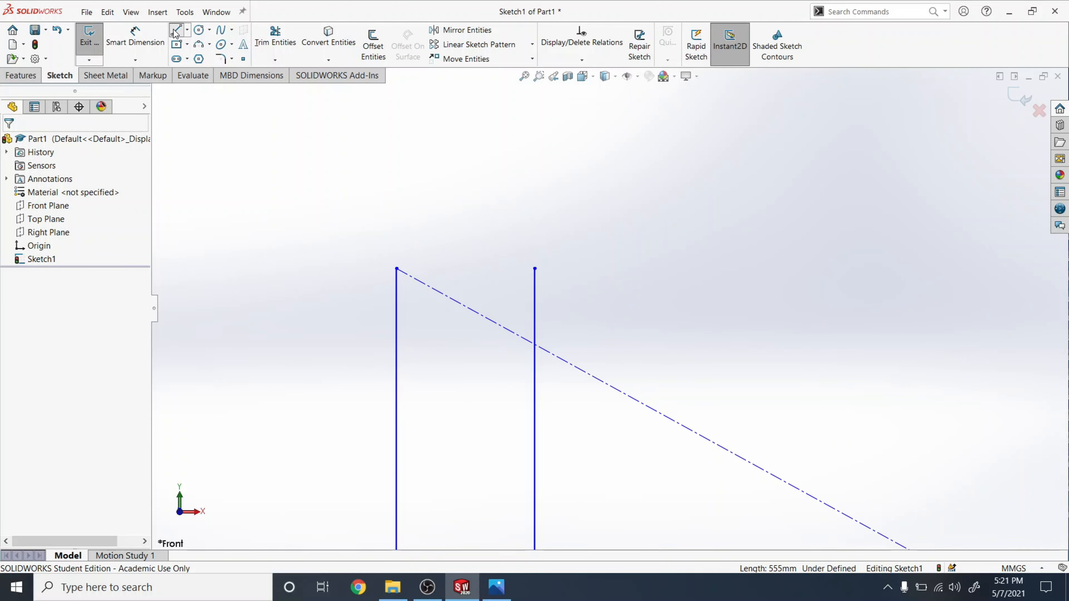
{"action": "left_click", "coordinate": [397, 269]}
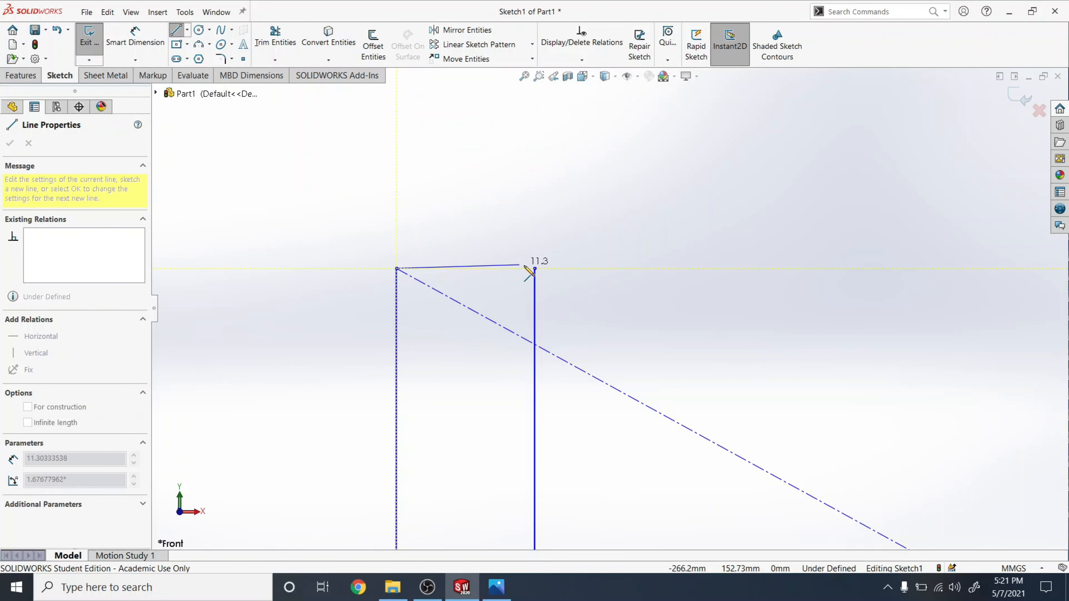
{"action": "left_click", "coordinate": [535, 269]}
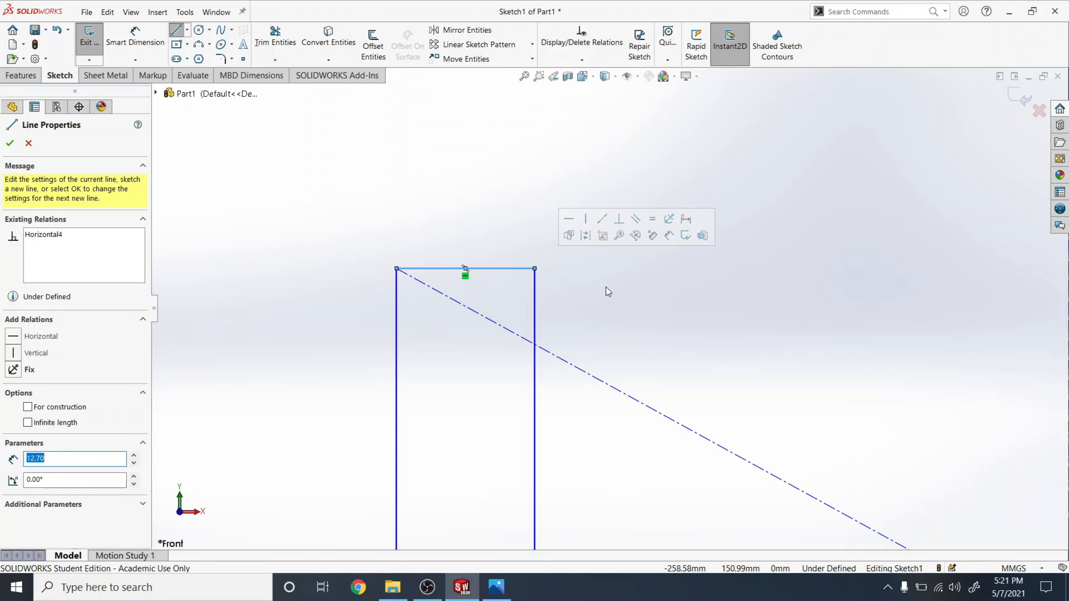
Close the top of the U-profile's right leg with a horizontal line between its endpoints and exit the sketch.
{"action": "scroll", "coordinate": [612, 297], "scroll_direction": "up", "scroll_amount": 4}
{"action": "scroll", "coordinate": [342, 363], "scroll_direction": "up", "scroll_amount": 13}
{"action": "scroll", "coordinate": [897, 329], "scroll_direction": "down", "scroll_amount": 10}
{"action": "scroll", "coordinate": [733, 290], "scroll_direction": "down", "scroll_amount": 8}
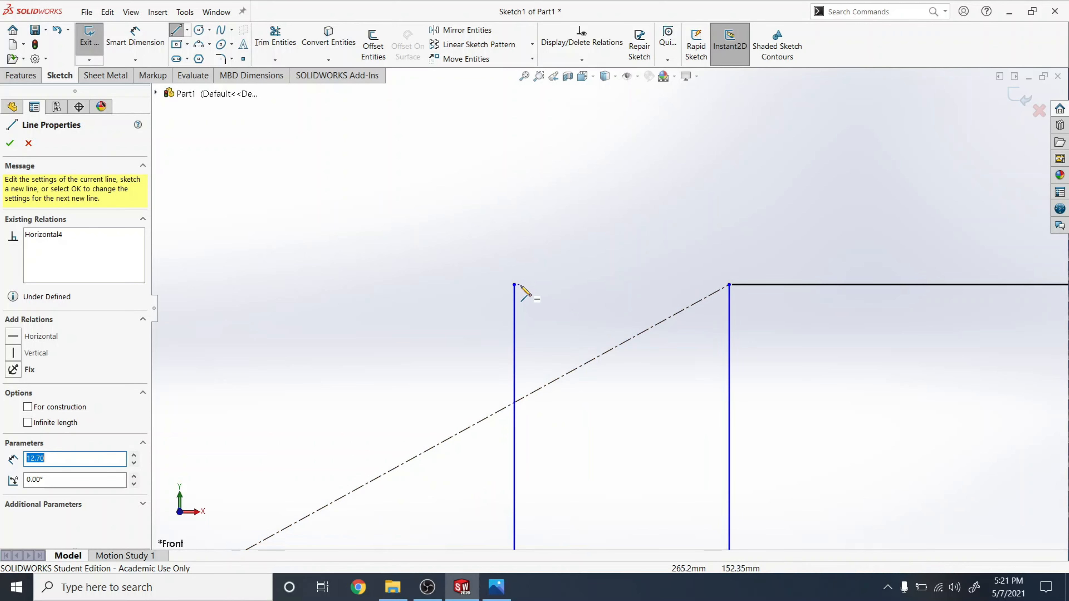
{"action": "left_click", "coordinate": [515, 285]}
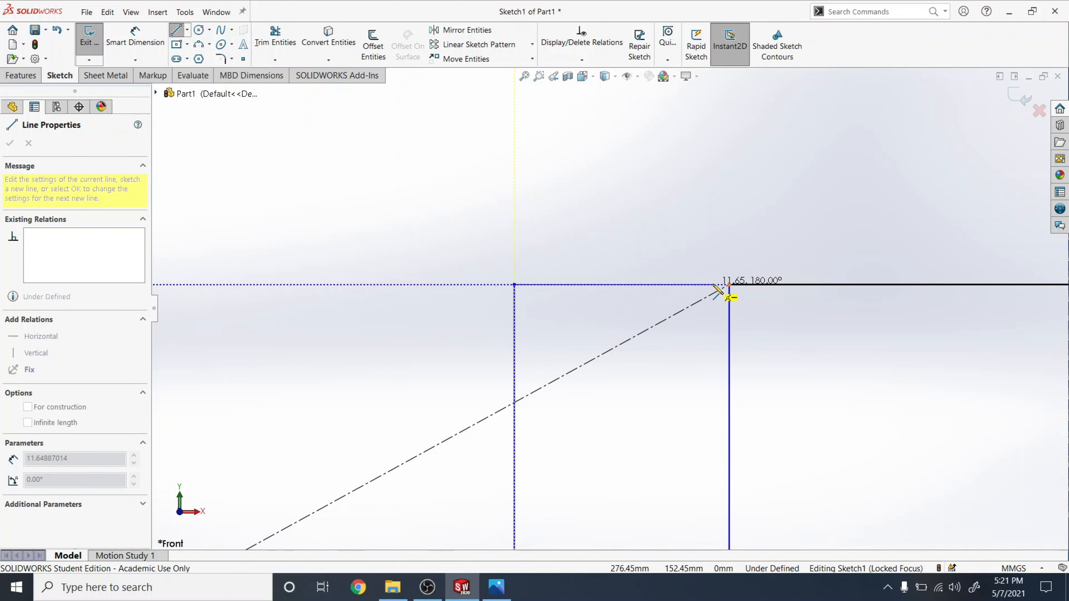
{"action": "left_click", "coordinate": [728, 285]}
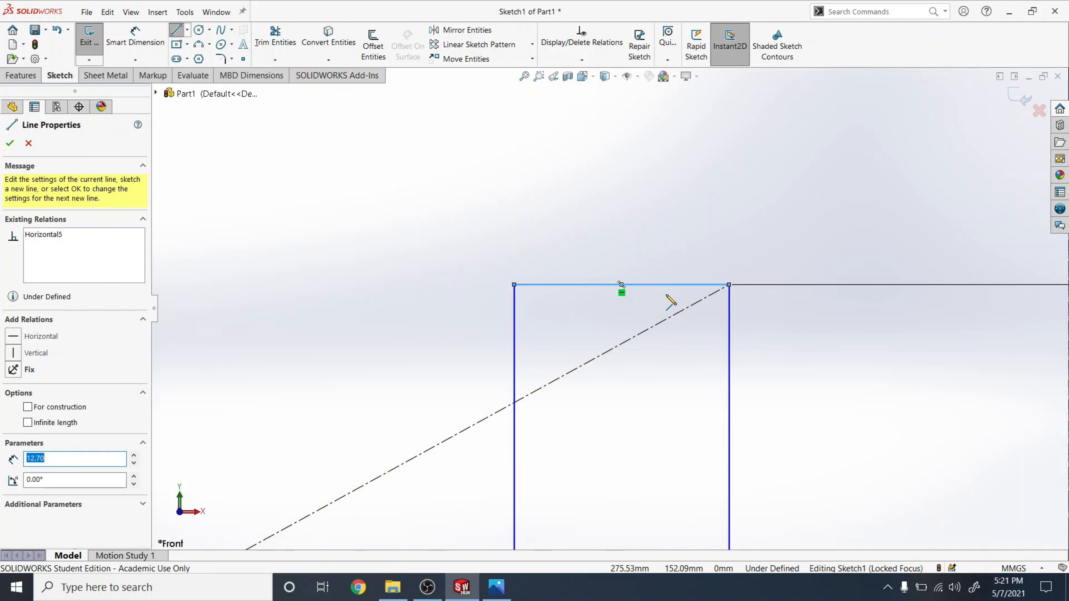
{"action": "scroll", "coordinate": [434, 302], "scroll_direction": "up", "scroll_amount": 8}
{"action": "scroll", "coordinate": [451, 345], "scroll_direction": "up", "scroll_amount": 5}
{"action": "scroll", "coordinate": [447, 348], "scroll_direction": "down", "scroll_amount": 4}
{"action": "scroll", "coordinate": [659, 294], "scroll_direction": "up", "scroll_amount": 3}
{"action": "scroll", "coordinate": [743, 306], "scroll_direction": "down", "scroll_amount": 2}
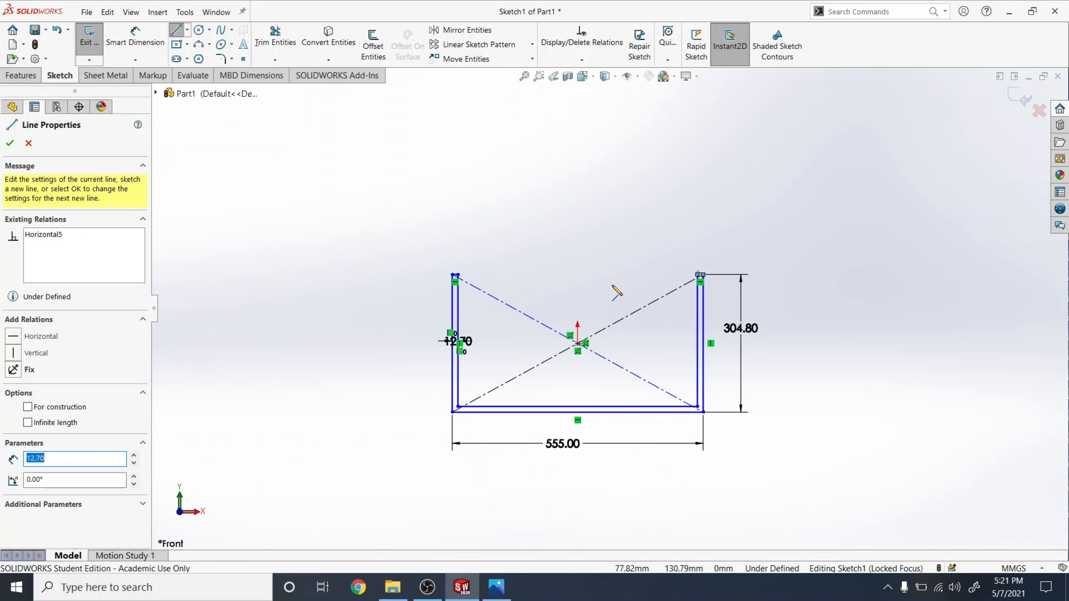
{"action": "scroll", "coordinate": [602, 302], "scroll_direction": "down", "scroll_amount": 3}
{"action": "scroll", "coordinate": [556, 365], "scroll_direction": "up", "scroll_amount": 2}
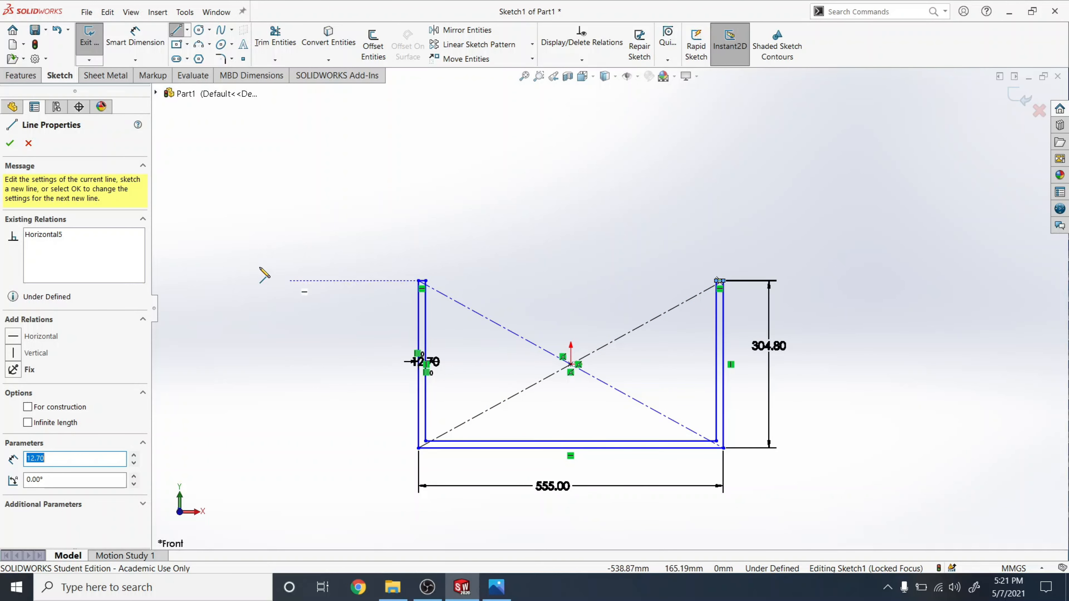
{"action": "left_click", "coordinate": [97, 47]}
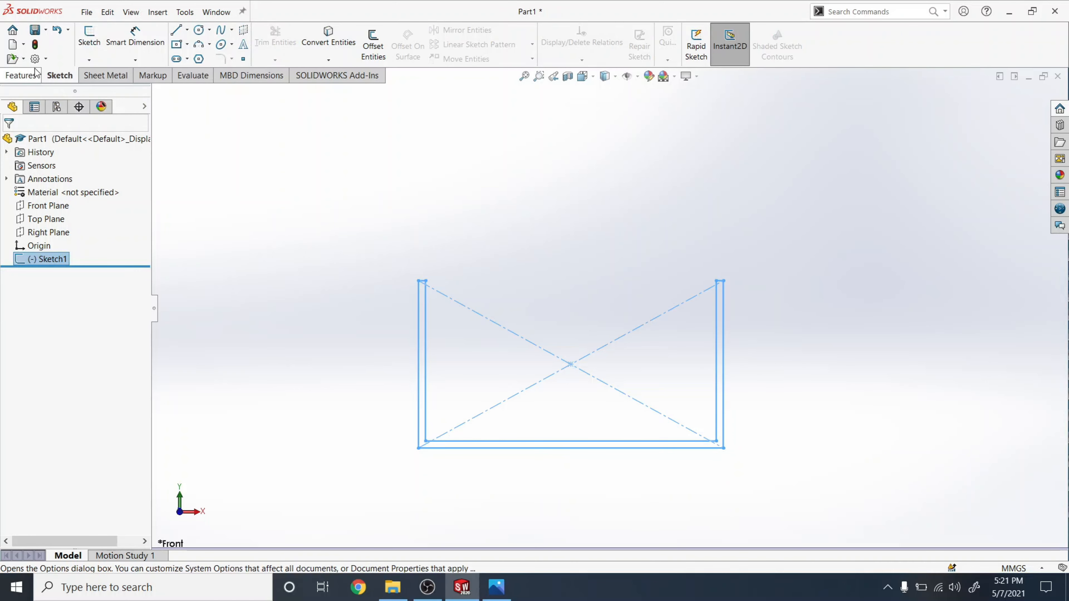
Start a Boss-Extrude of the U-shaped profile, check the Photos reference drawing, and set the depth to 101.60 mm in SOLIDWORKS.
{"action": "left_click", "coordinate": [30, 76]}
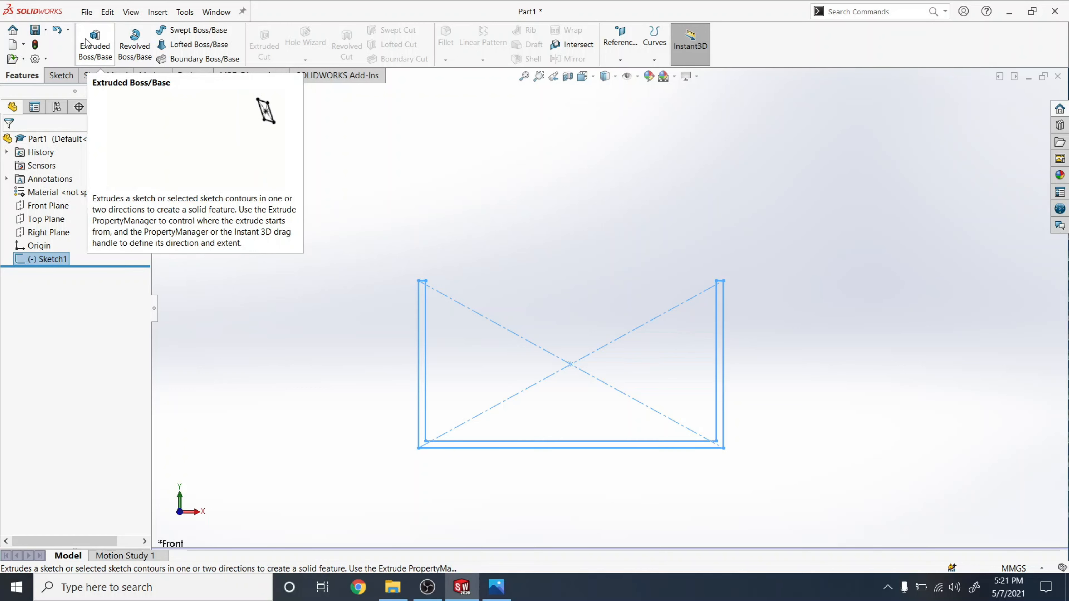
{"action": "left_click", "coordinate": [95, 47]}
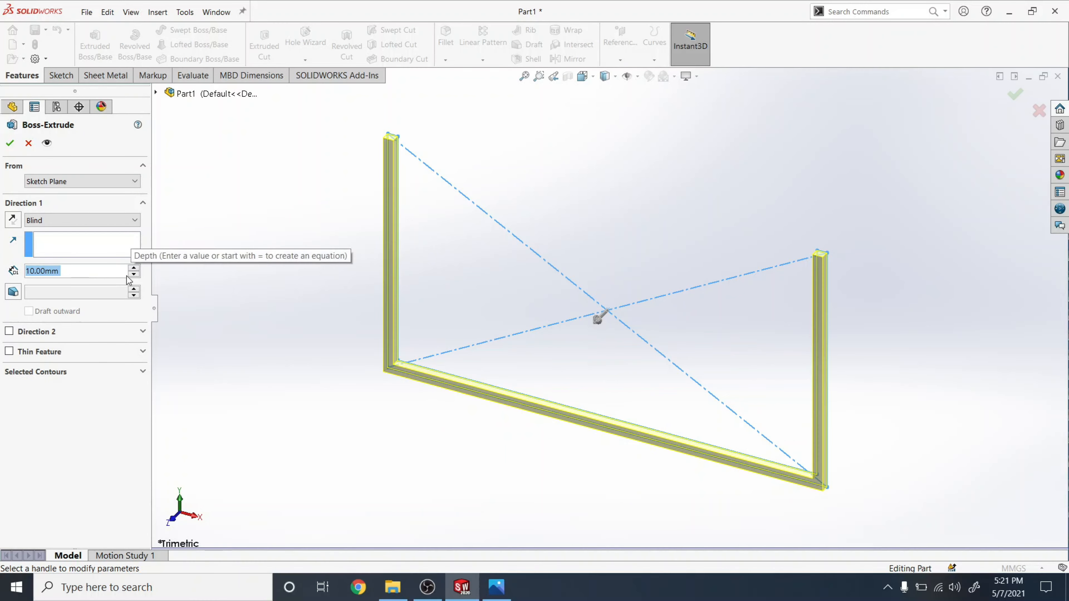
{"action": "left_click", "coordinate": [486, 591]}
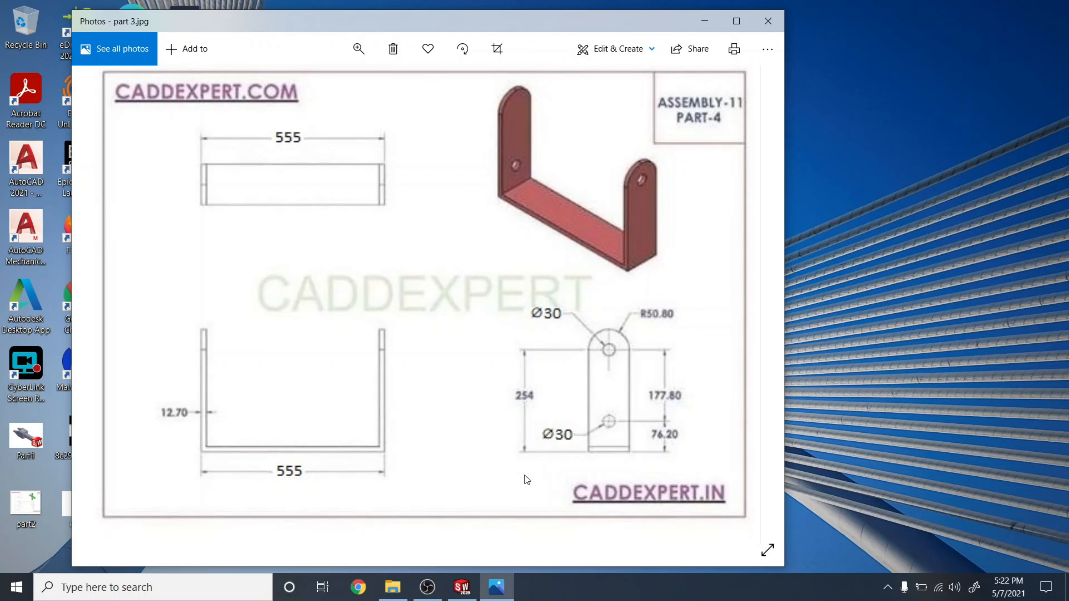
{"action": "left_click", "coordinate": [461, 587]}
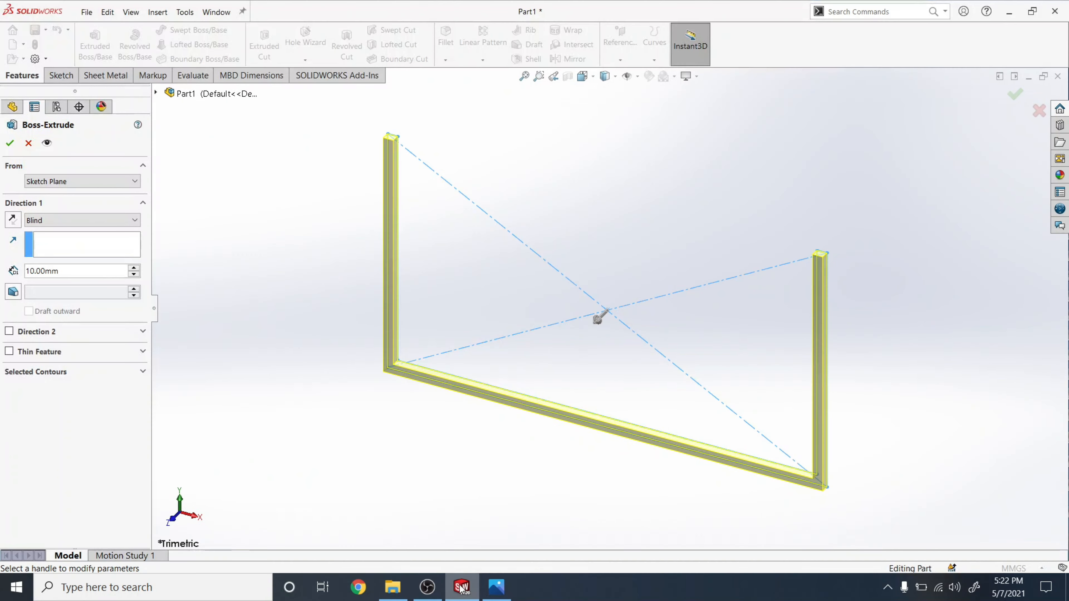
{"action": "double_click", "coordinate": [76, 269]}
{"action": "type", "text": "101.60"}
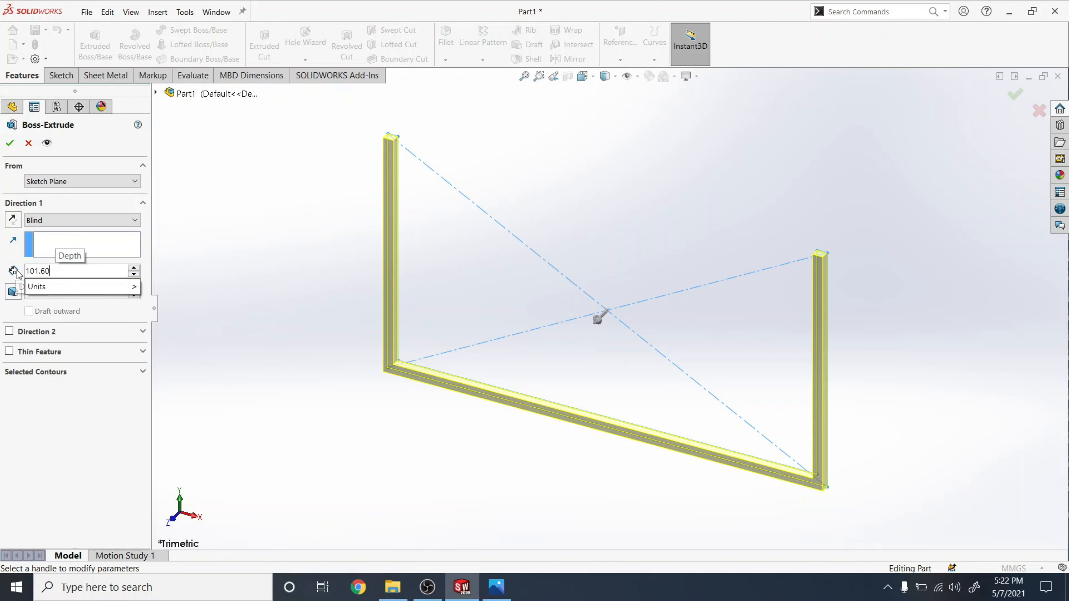
{"action": "mouse_move", "coordinate": [46, 288]}
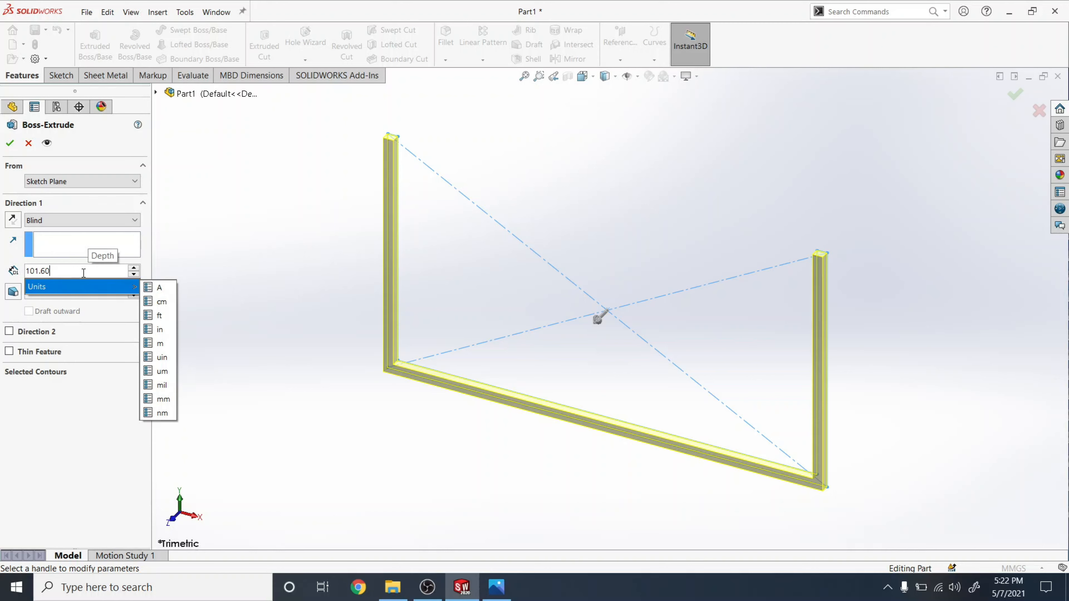
{"action": "key", "text": "Return"}
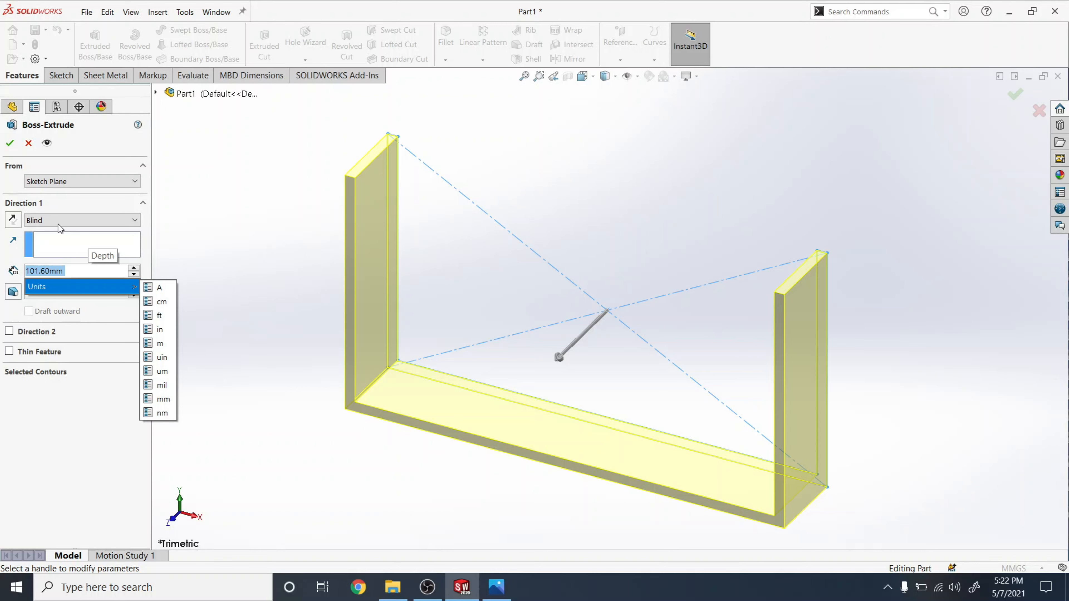
Set the extrusion's end condition to Mid Plane and complete the U-shaped body.
{"action": "left_click", "coordinate": [22, 251]}
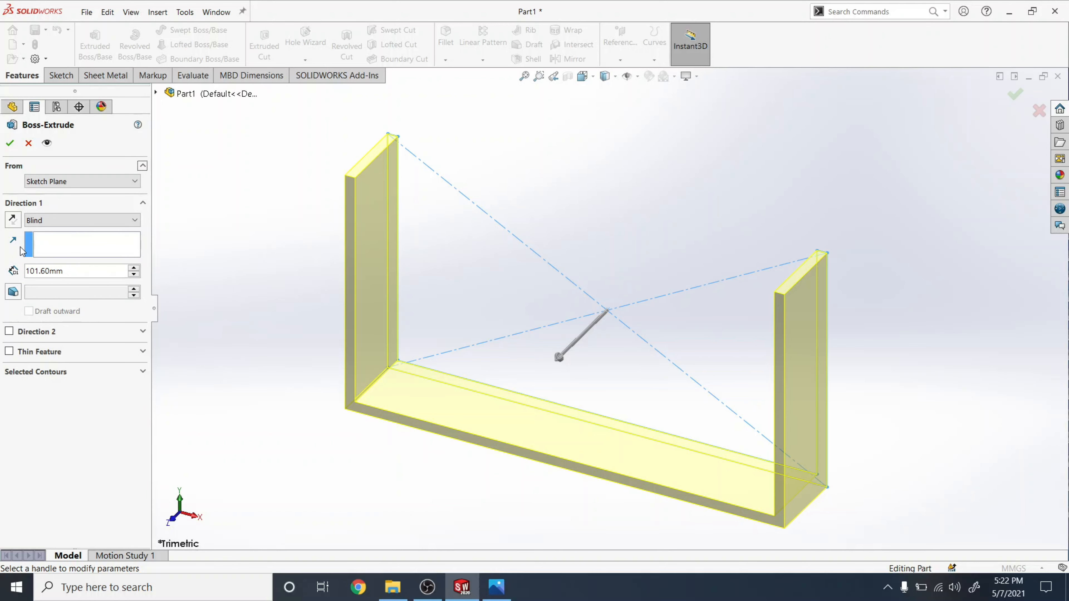
{"action": "left_click", "coordinate": [77, 223]}
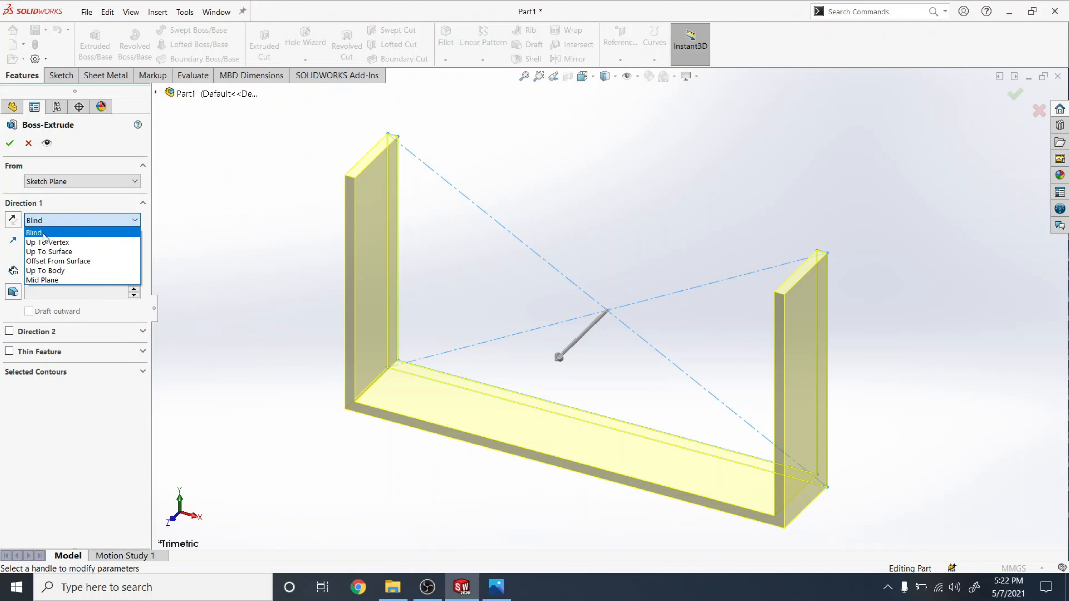
{"action": "left_click", "coordinate": [49, 280]}
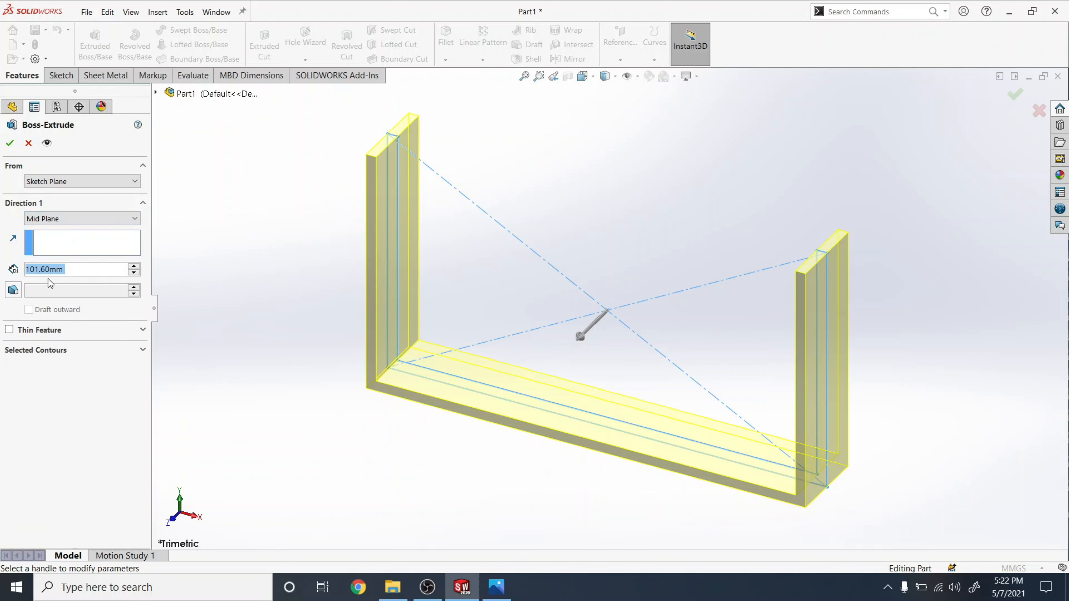
{"action": "left_click", "coordinate": [10, 144]}
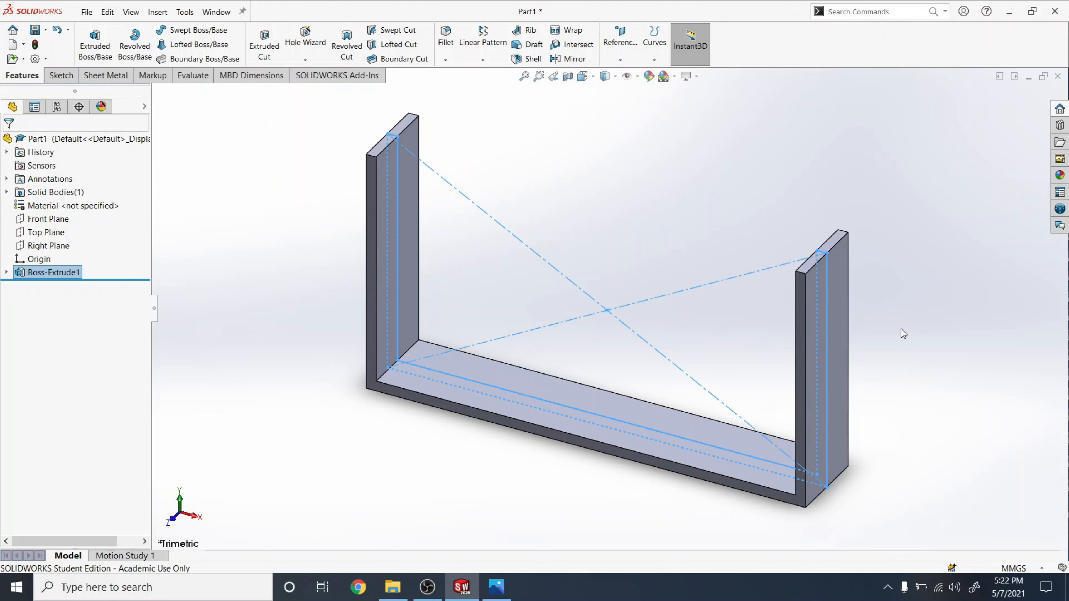
Open a sketch on the right leg's outer face and draw a circle about 42 mm in diameter near its upper end.
{"action": "middle_click_drag", "start_coordinate": [901, 329], "coordinate": [840, 250]}
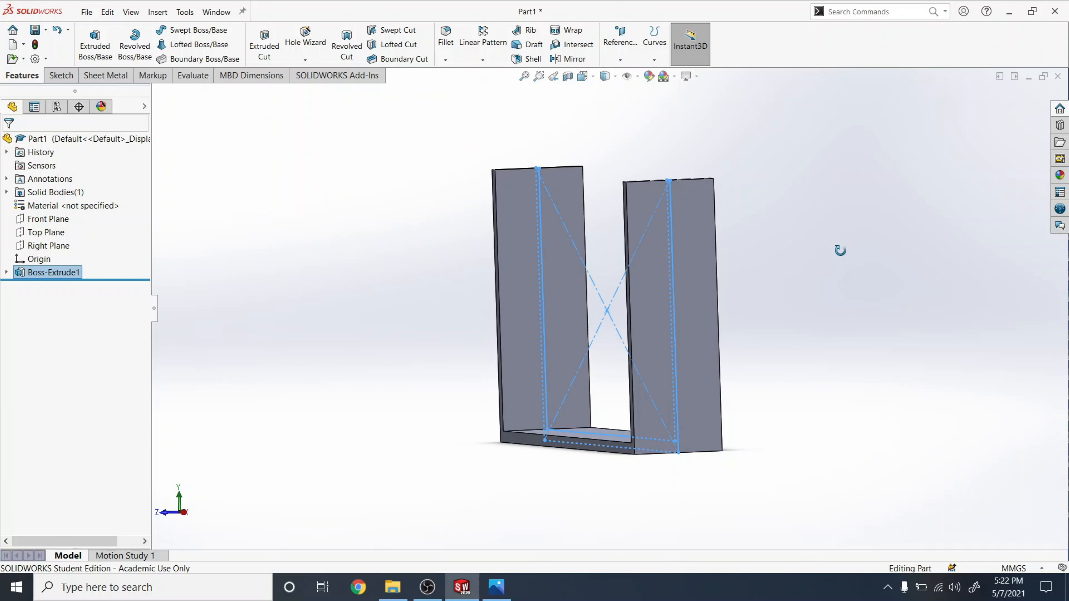
{"action": "left_click", "coordinate": [774, 299]}
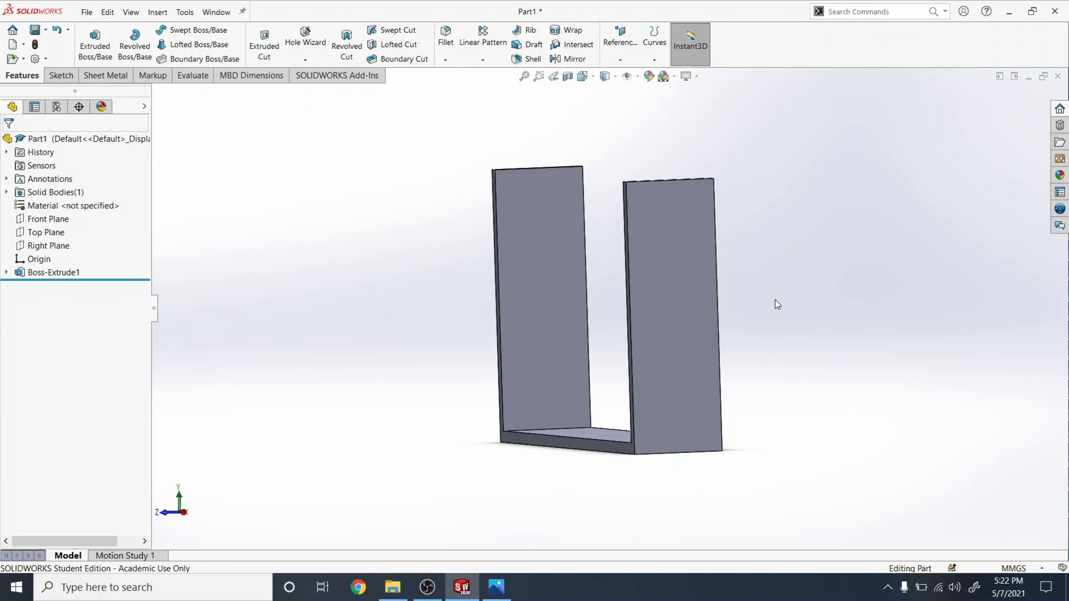
{"action": "right_click", "coordinate": [675, 252]}
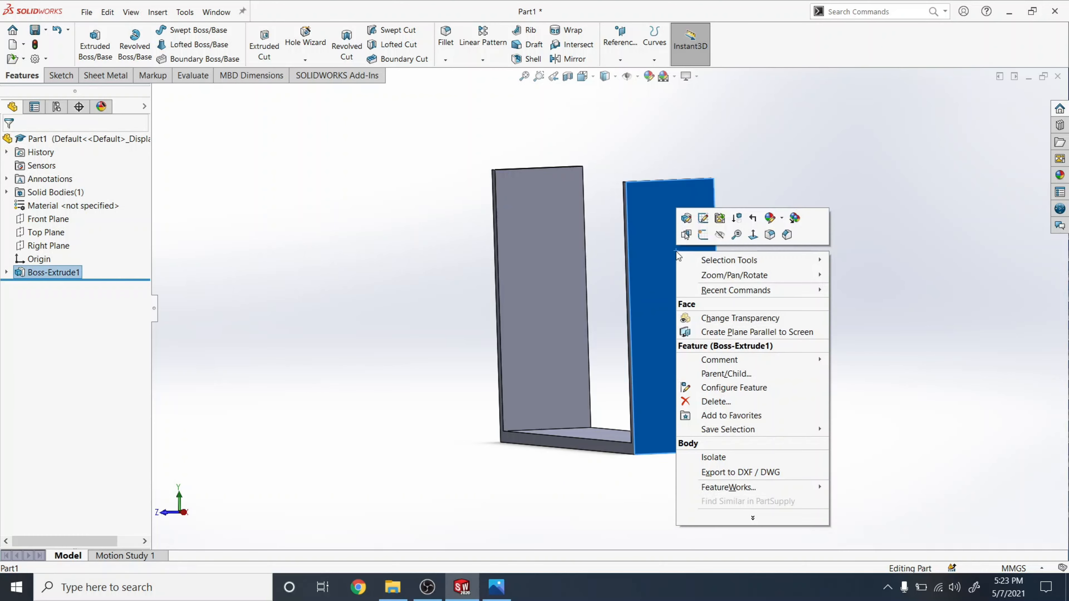
{"action": "left_click", "coordinate": [752, 235]}
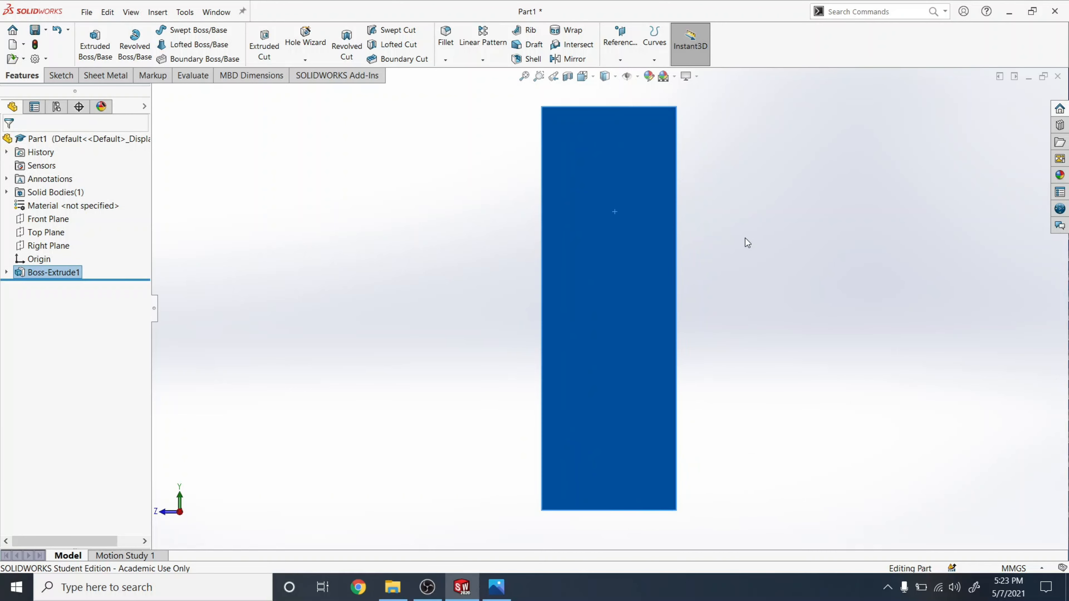
{"action": "left_click", "coordinate": [60, 76]}
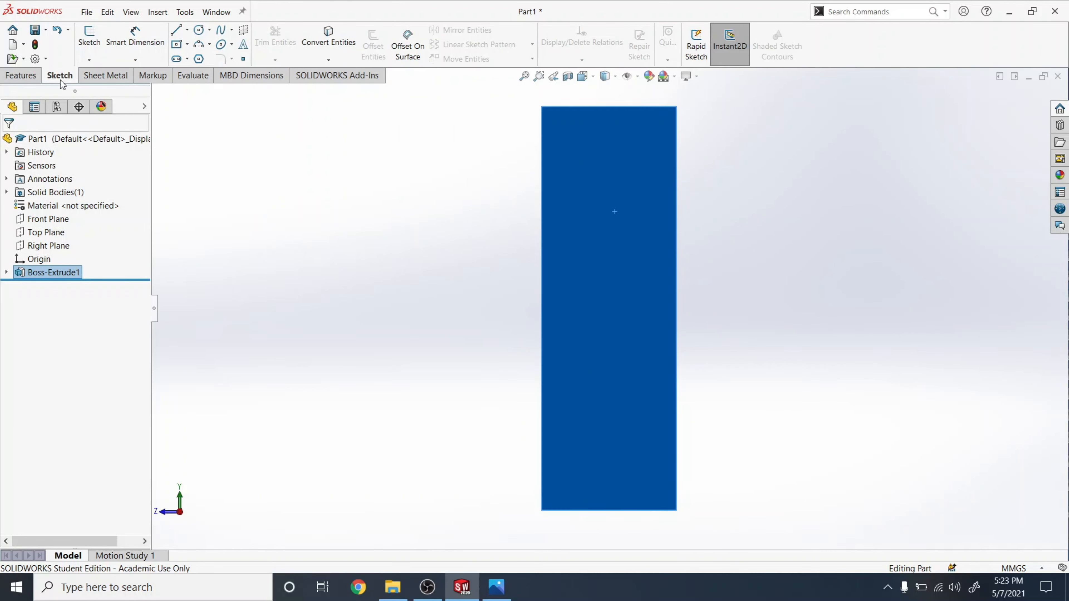
{"action": "left_click", "coordinate": [93, 46]}
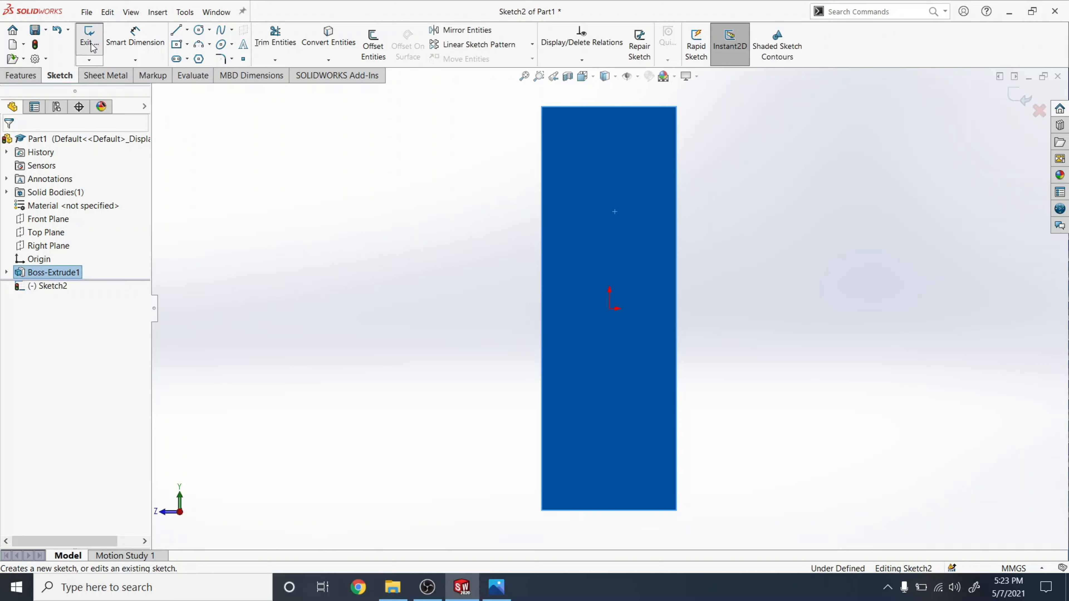
{"action": "left_click", "coordinate": [200, 30]}
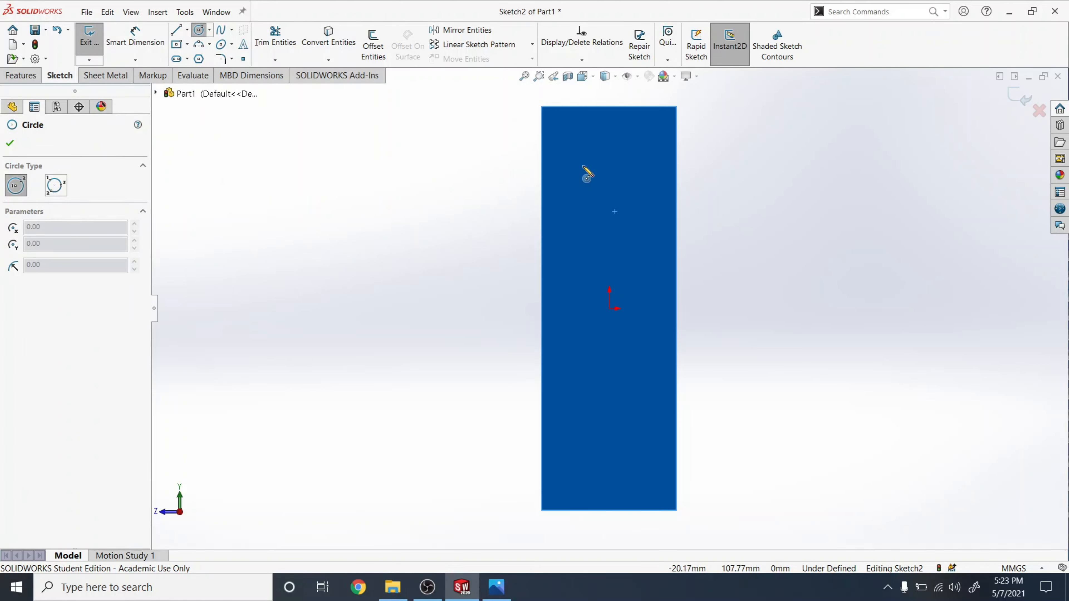
{"action": "left_click", "coordinate": [609, 166]}
{"action": "left_click", "coordinate": [635, 180]}
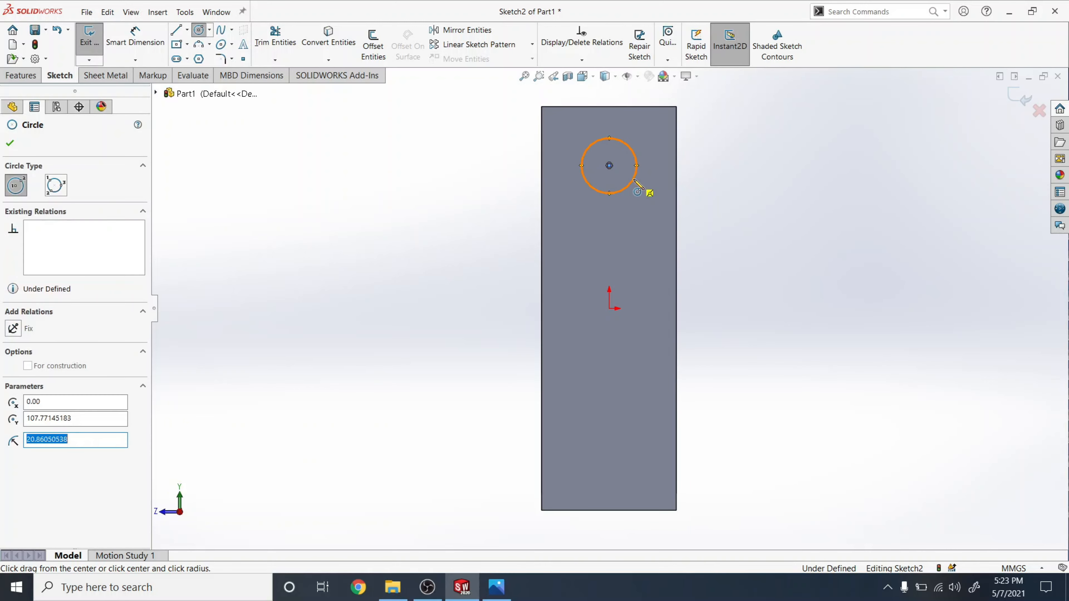
Dimension the circle's center 254 mm above the leg's bottom edge, checking the height against the Photos reference drawing.
{"action": "left_click", "coordinate": [144, 47]}
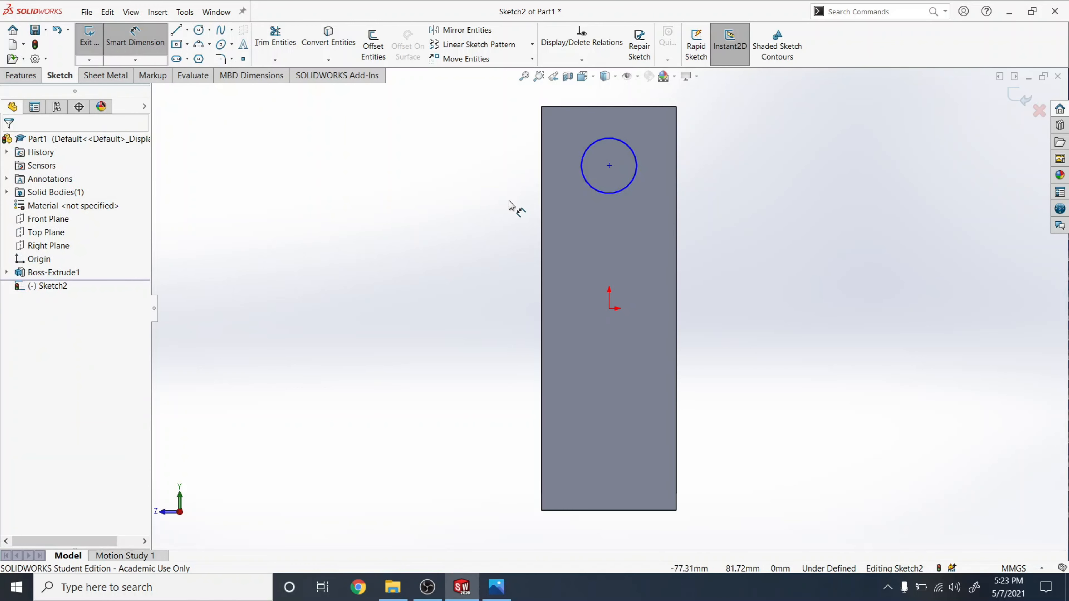
{"action": "left_click", "coordinate": [609, 166]}
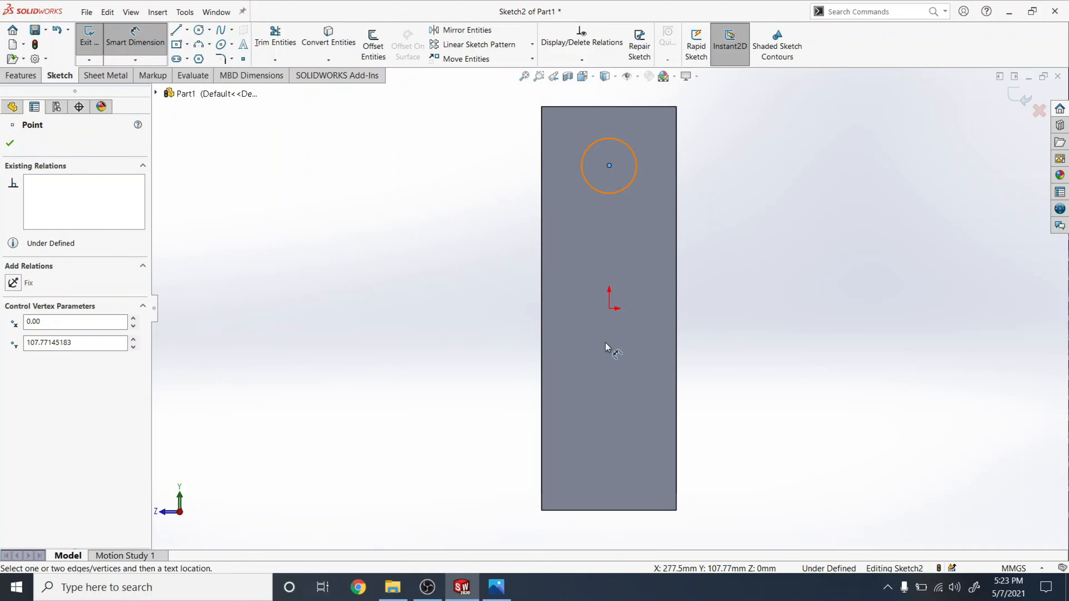
{"action": "left_click", "coordinate": [599, 511]}
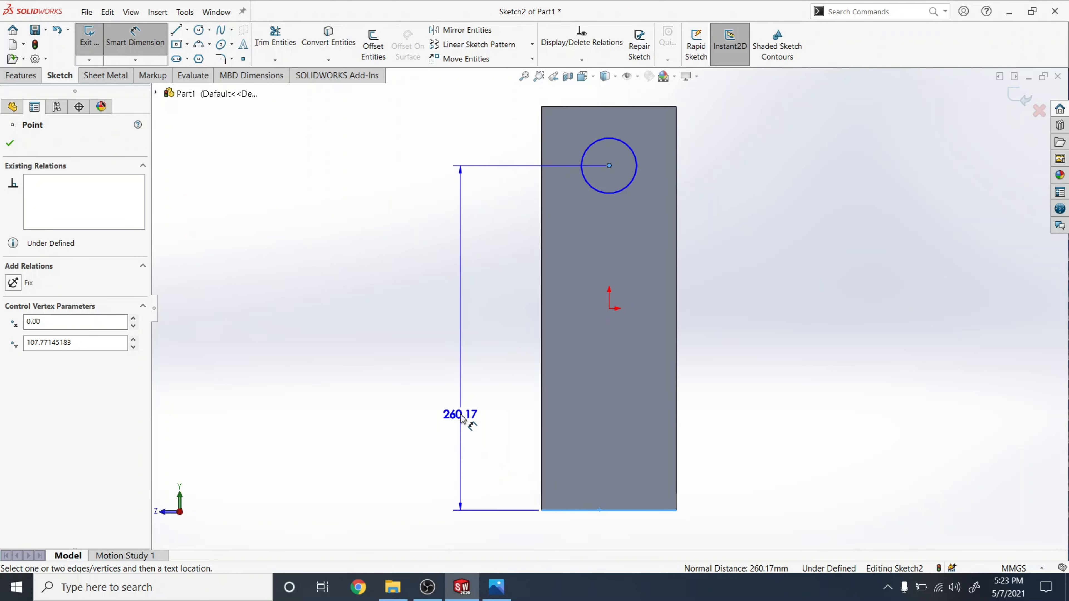
{"action": "left_click", "coordinate": [461, 413]}
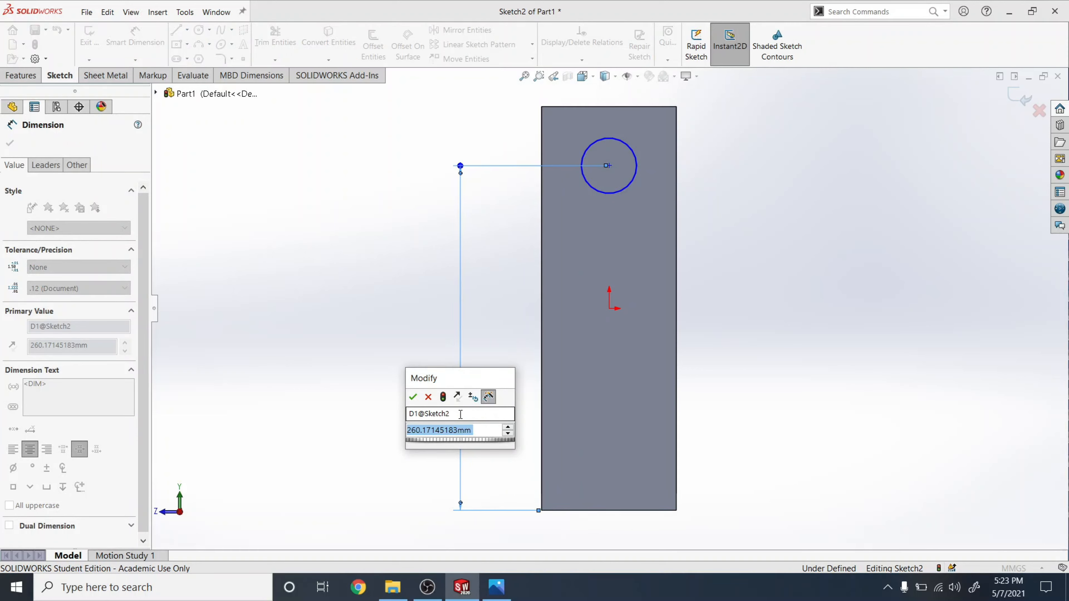
{"action": "type", "text": "254"}
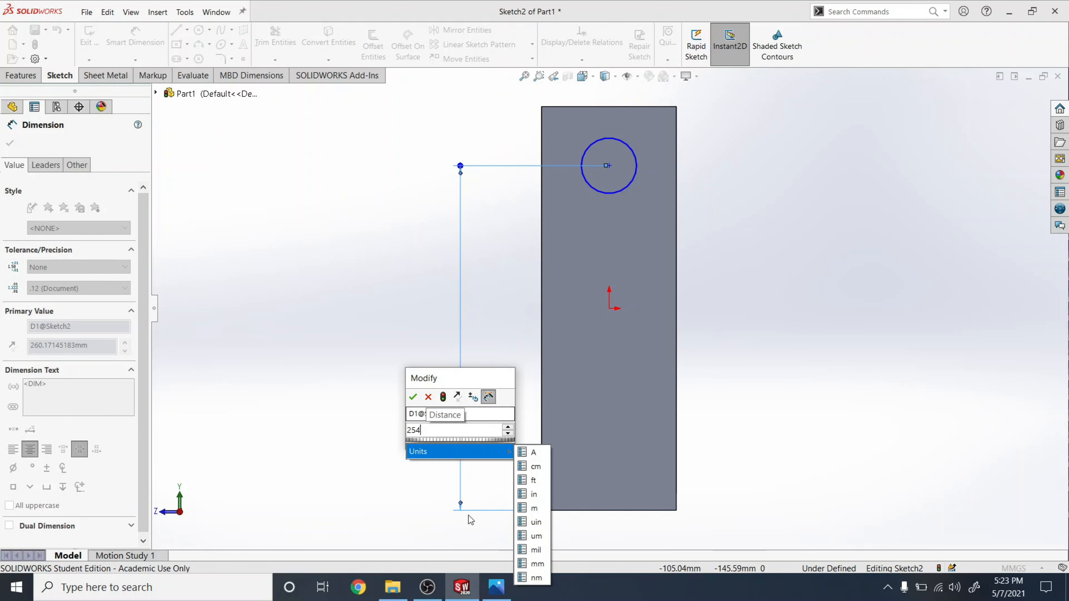
{"action": "left_click", "coordinate": [496, 587]}
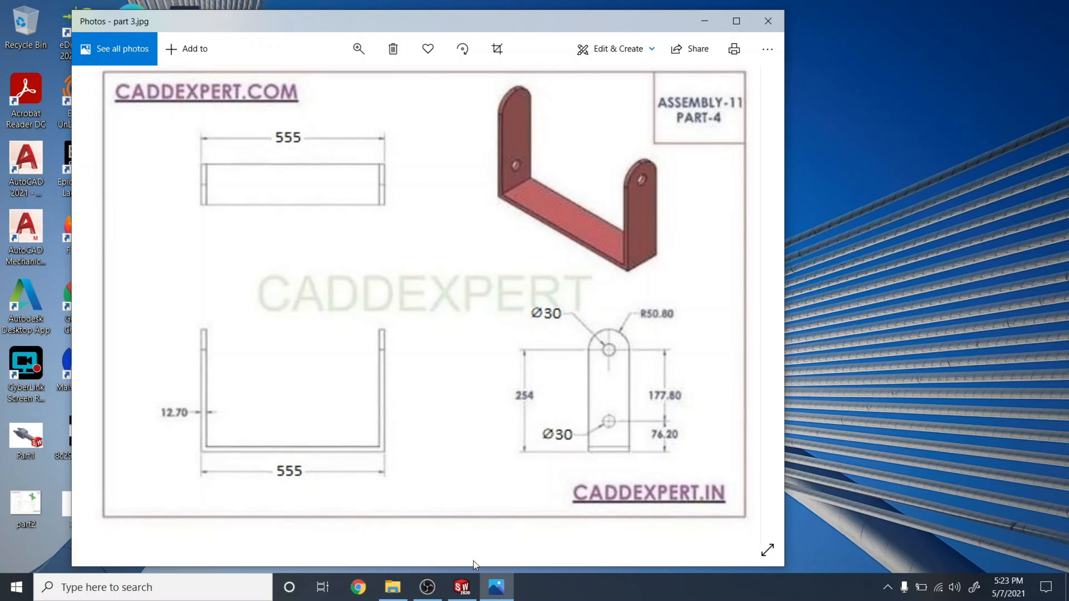
{"action": "left_click", "coordinate": [461, 586]}
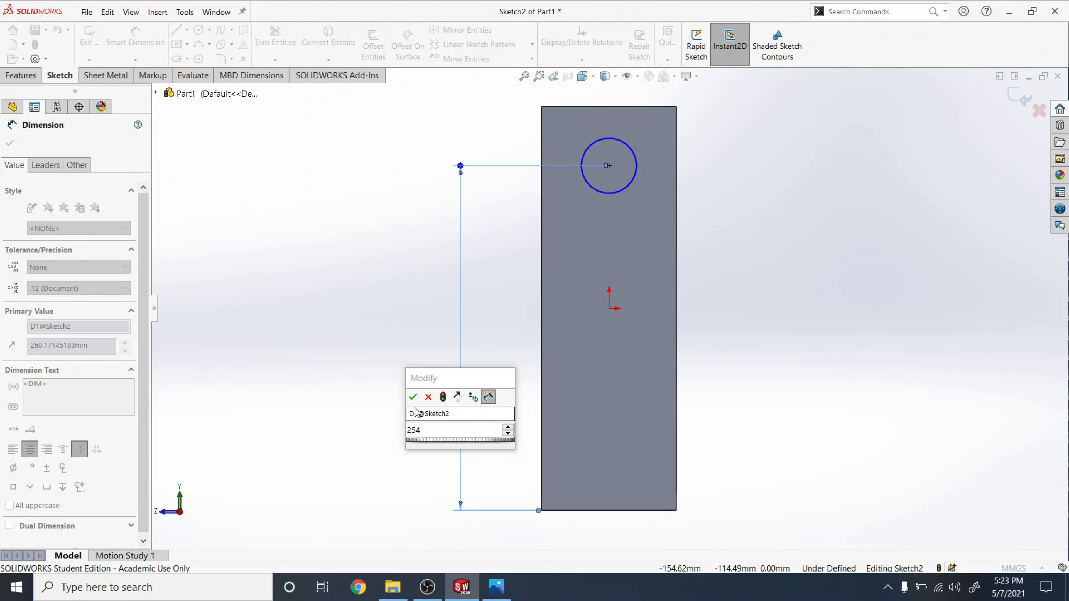
{"action": "left_click", "coordinate": [413, 396]}
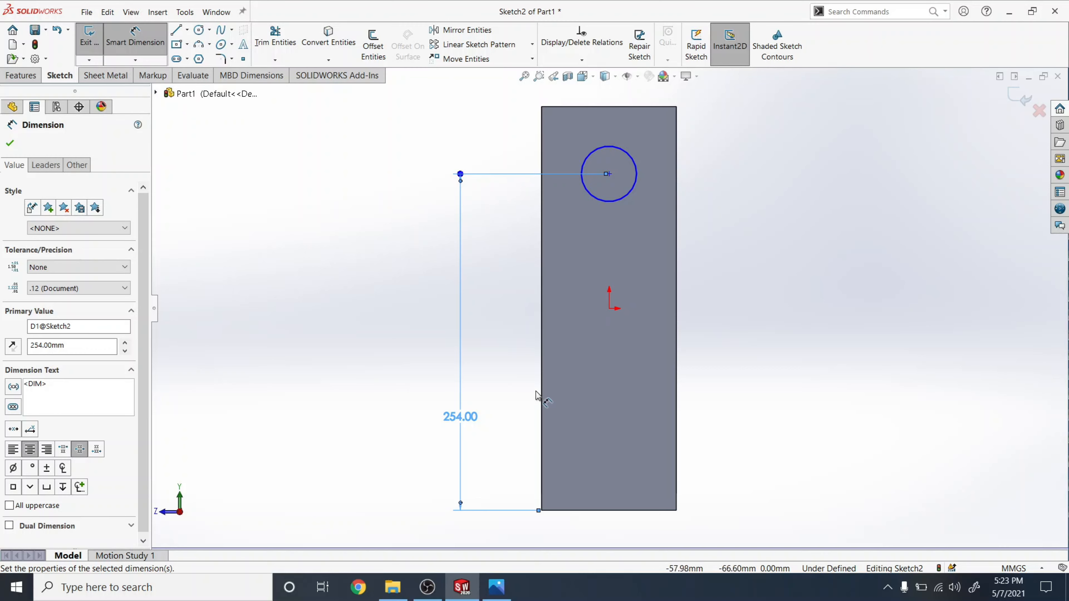
Check the hole size in the Photos reference drawing and dimension the circle's diameter to 30 mm in SOLIDWORKS.
{"action": "left_click", "coordinate": [461, 587]}
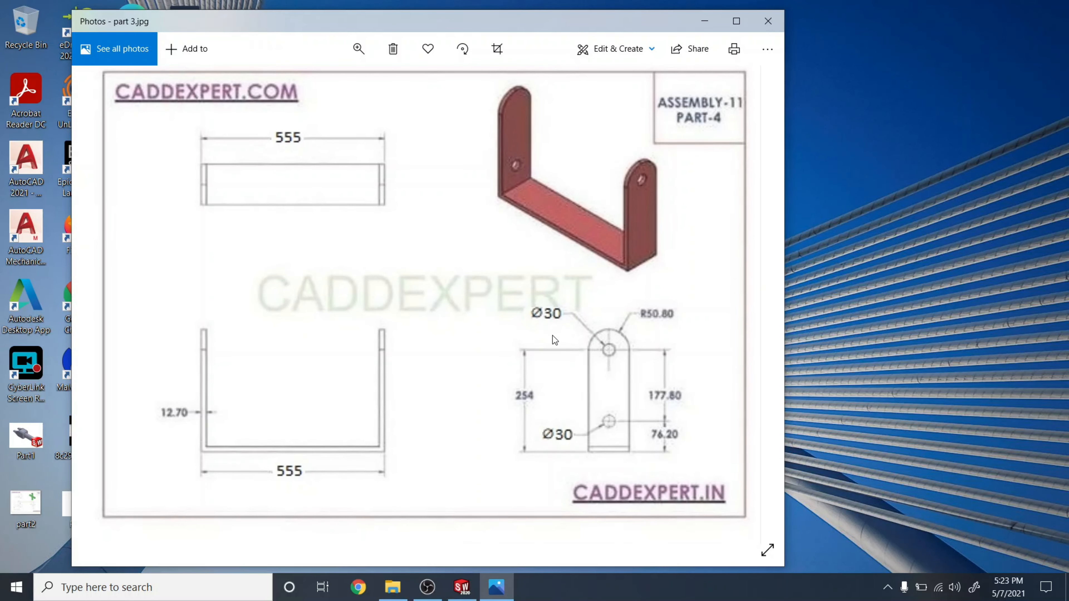
{"action": "left_click", "coordinate": [462, 588]}
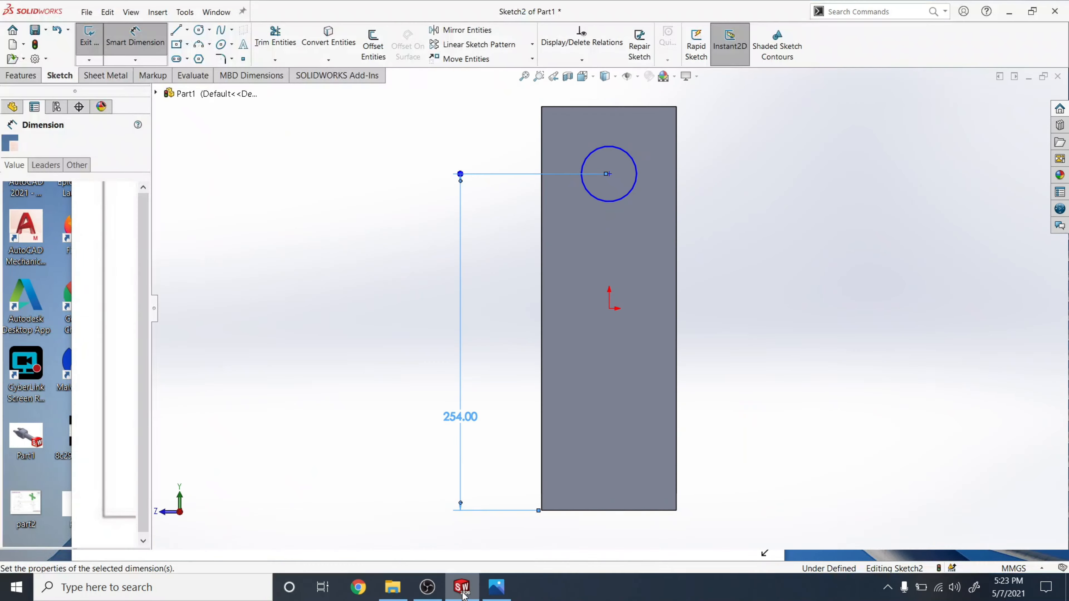
{"action": "left_click", "coordinate": [627, 197]}
{"action": "left_click", "coordinate": [753, 180]}
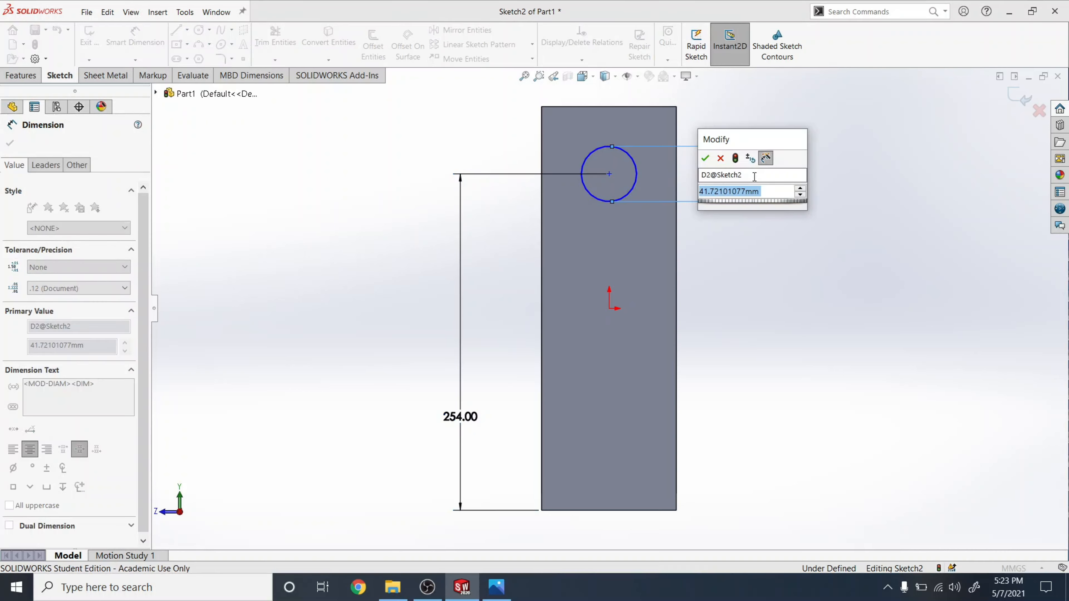
{"action": "type", "text": "2in"}
{"action": "key", "text": "Return"}
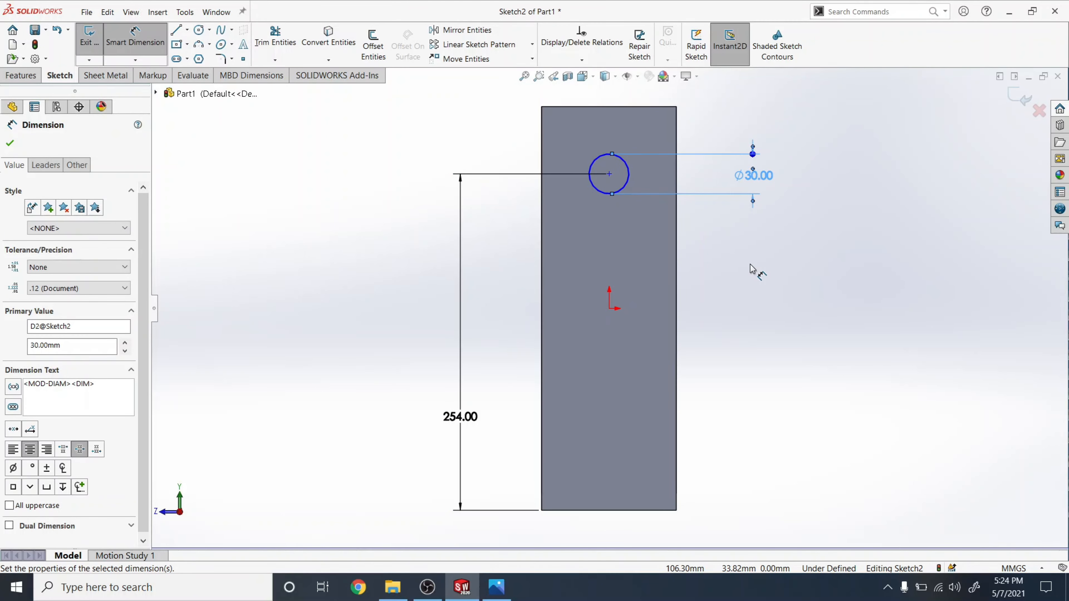
{"action": "key", "text": "Escape"}
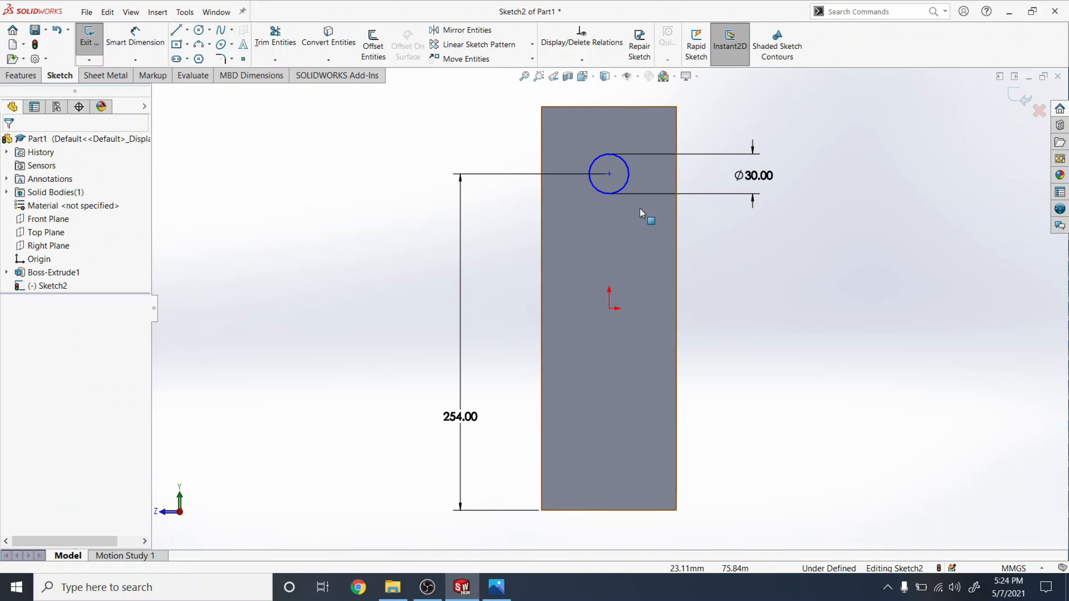
Add a Vertical relation between the circle's center and the sketch origin.
{"action": "left_click", "coordinate": [609, 174]}
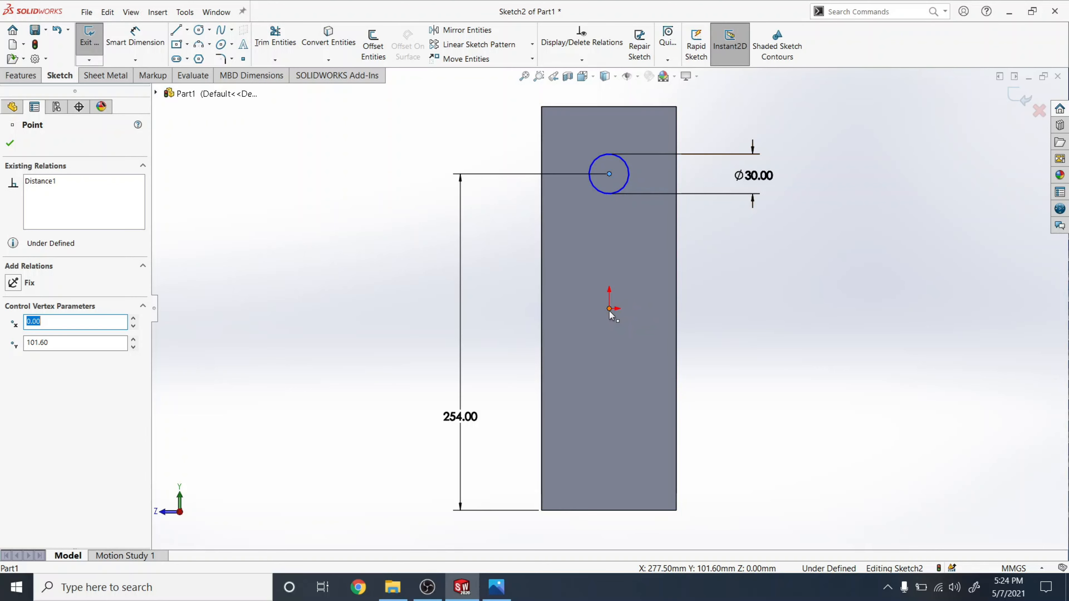
{"action": "left_click", "coordinate": [609, 311], "text": "ctrl"}
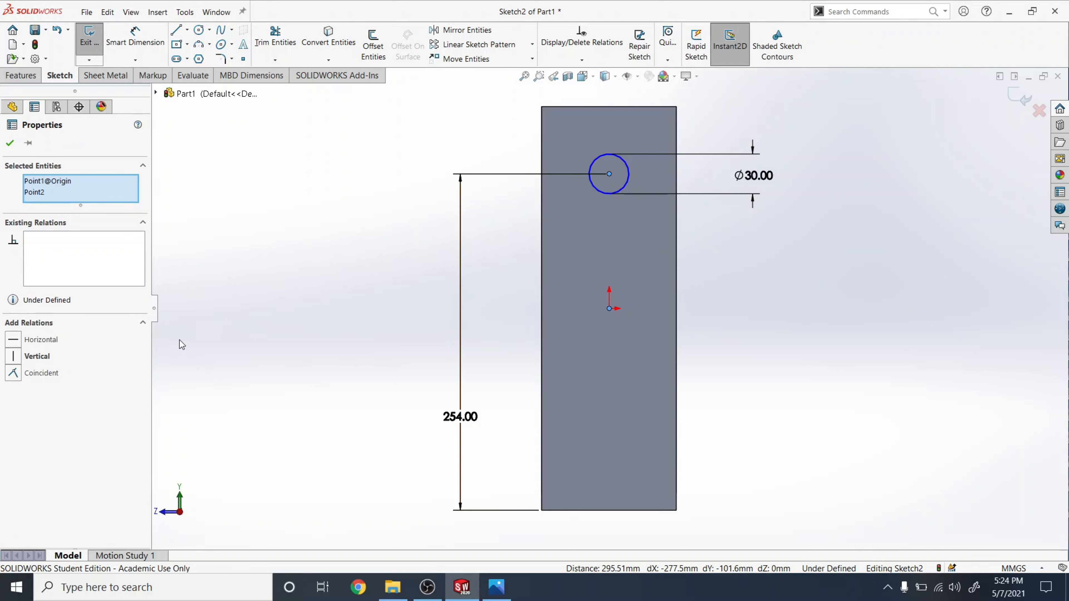
{"action": "left_click", "coordinate": [14, 357]}
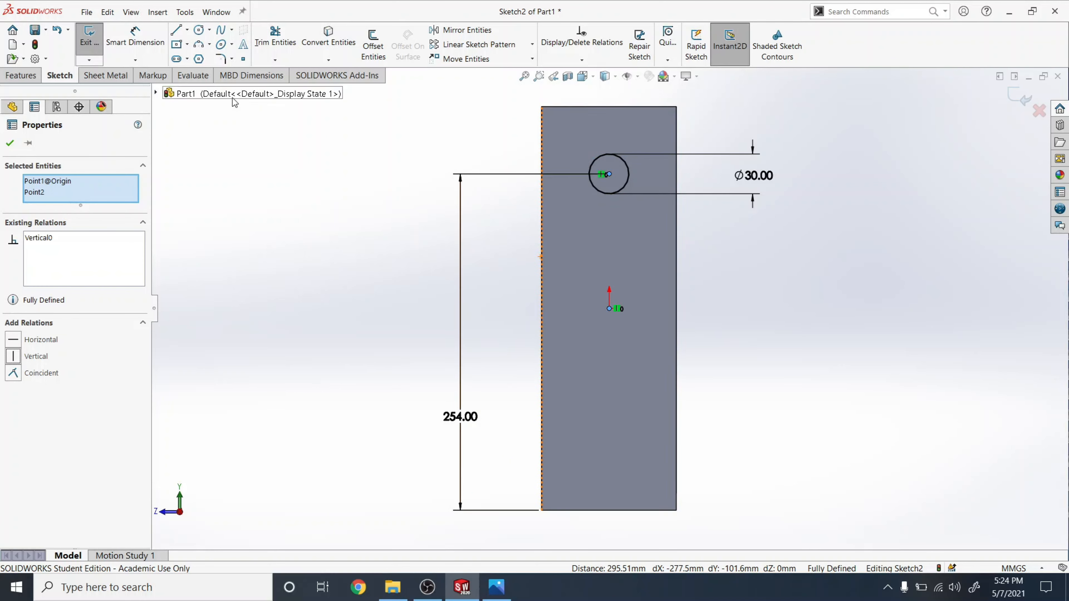
Draw a circle of 50.80 mm radius concentric with the 30 mm hole circle, reaching the leg's side edges.
{"action": "left_click", "coordinate": [201, 32]}
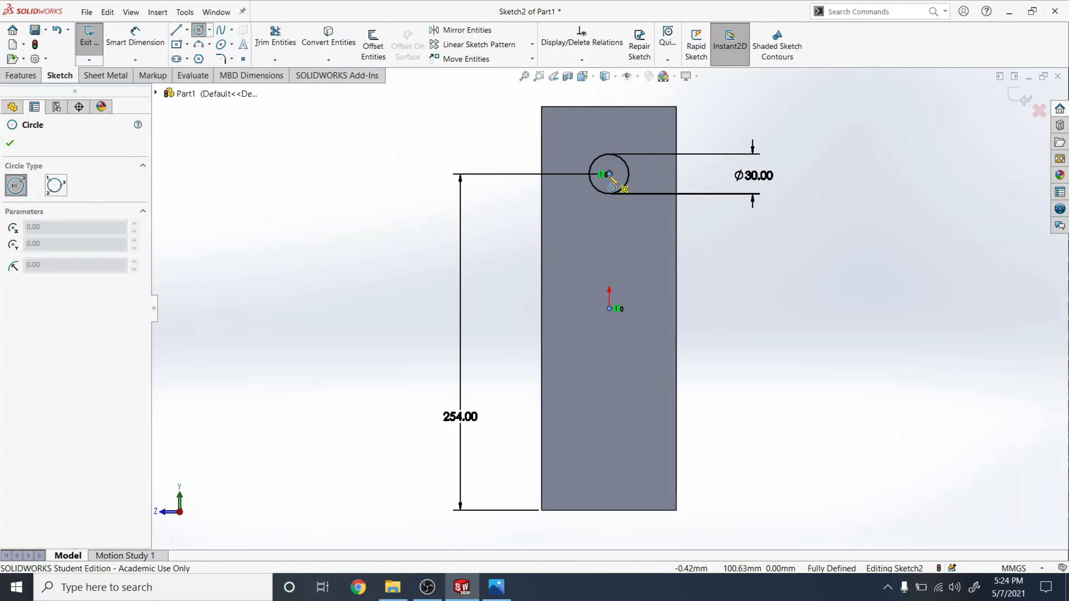
{"action": "key", "text": "Escape"}
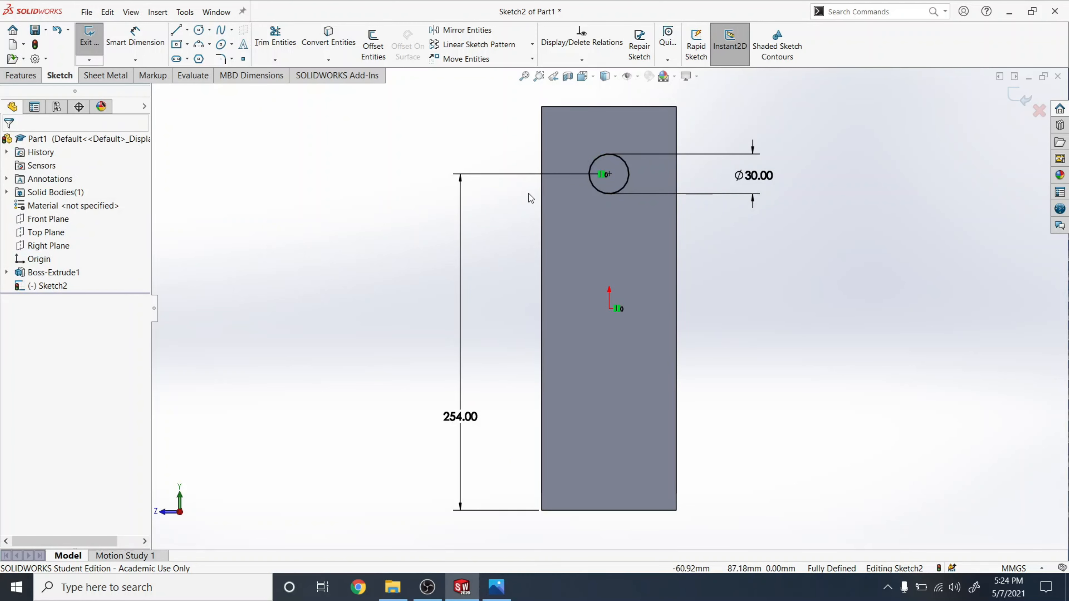
{"action": "left_click", "coordinate": [200, 30]}
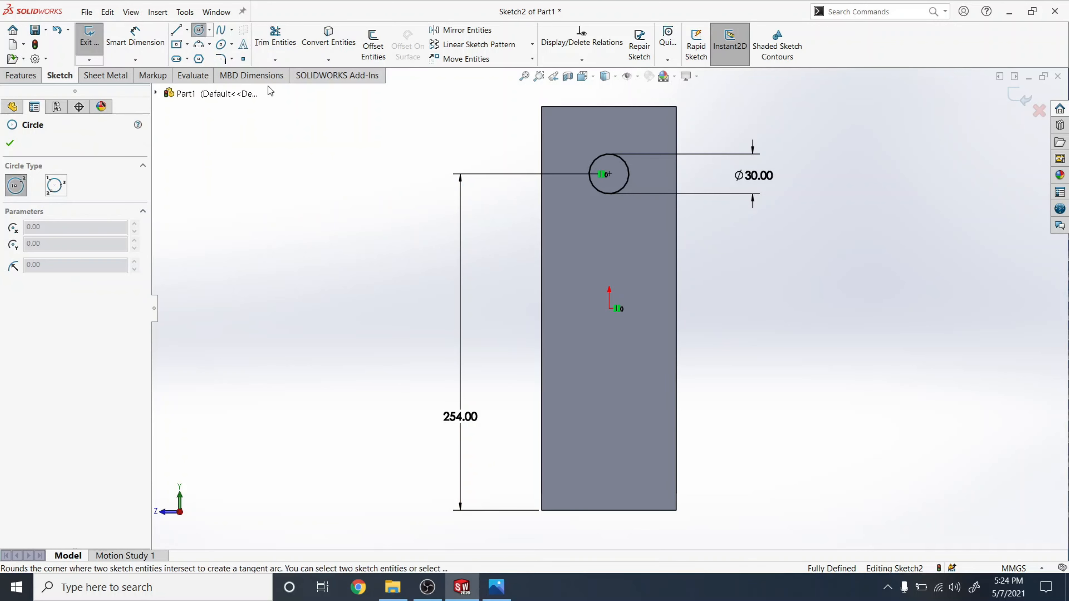
{"action": "left_click", "coordinate": [606, 174]}
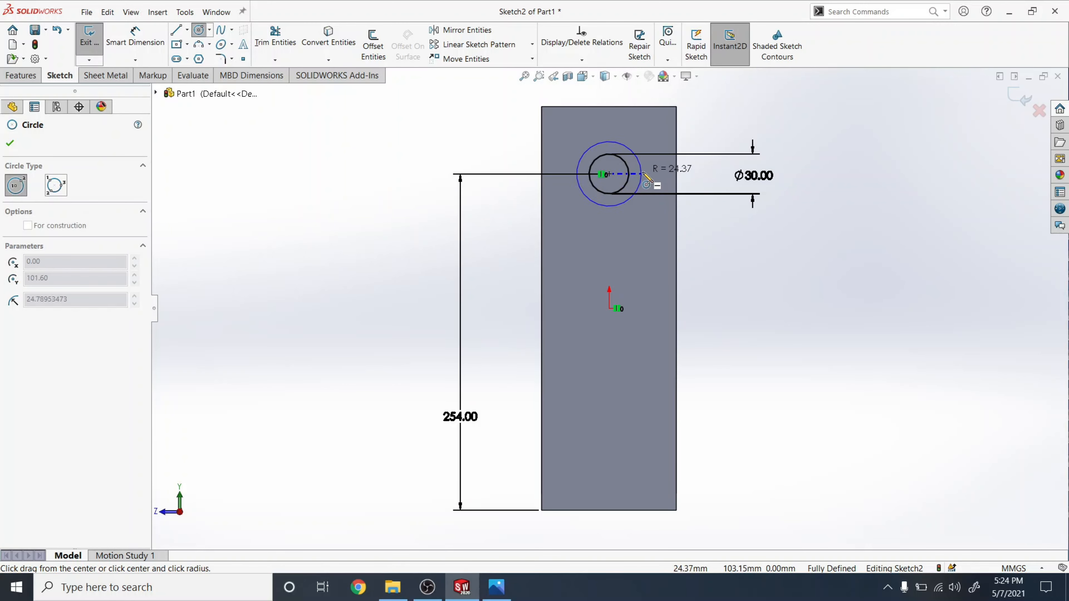
{"action": "left_click", "coordinate": [677, 180]}
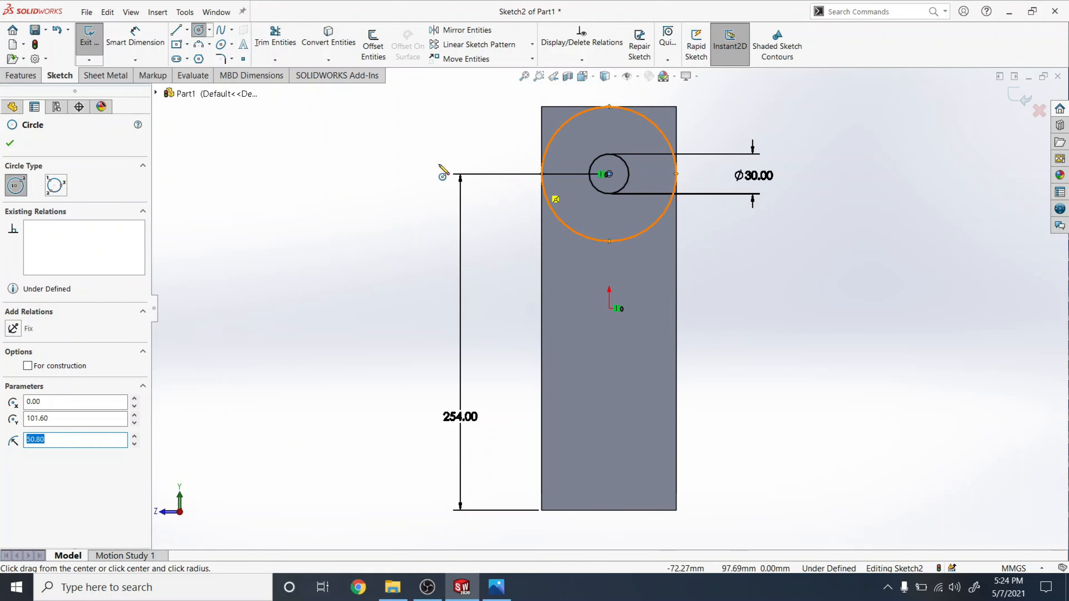
Sketch three connected lines of 50.80, 101.60 and 50.80 mm along the leg's edges, boxing in the large circle's upper half.
{"action": "left_click", "coordinate": [177, 34]}
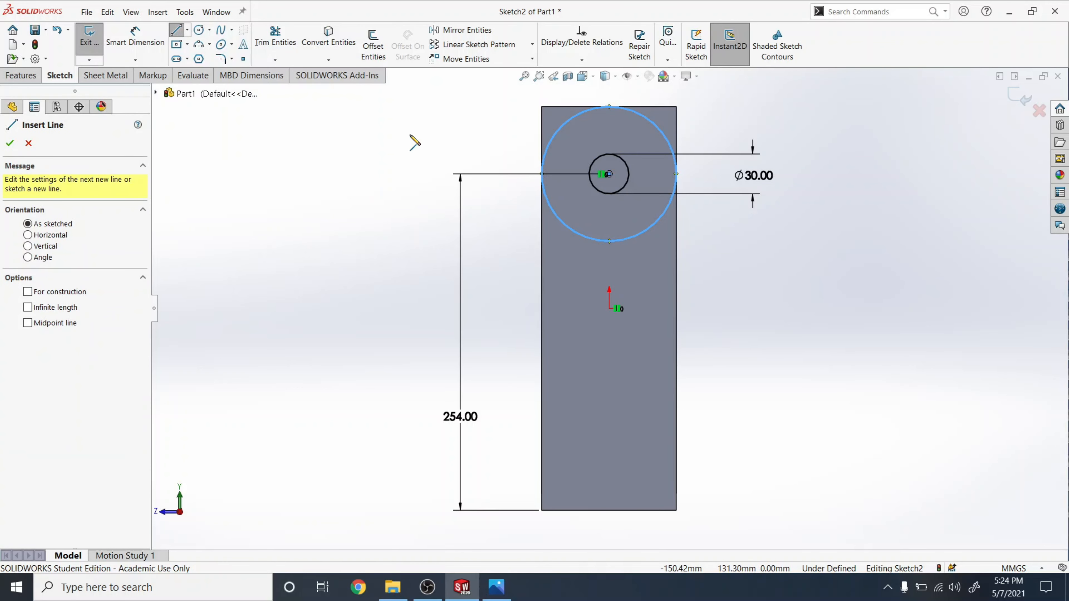
{"action": "left_click", "coordinate": [542, 174]}
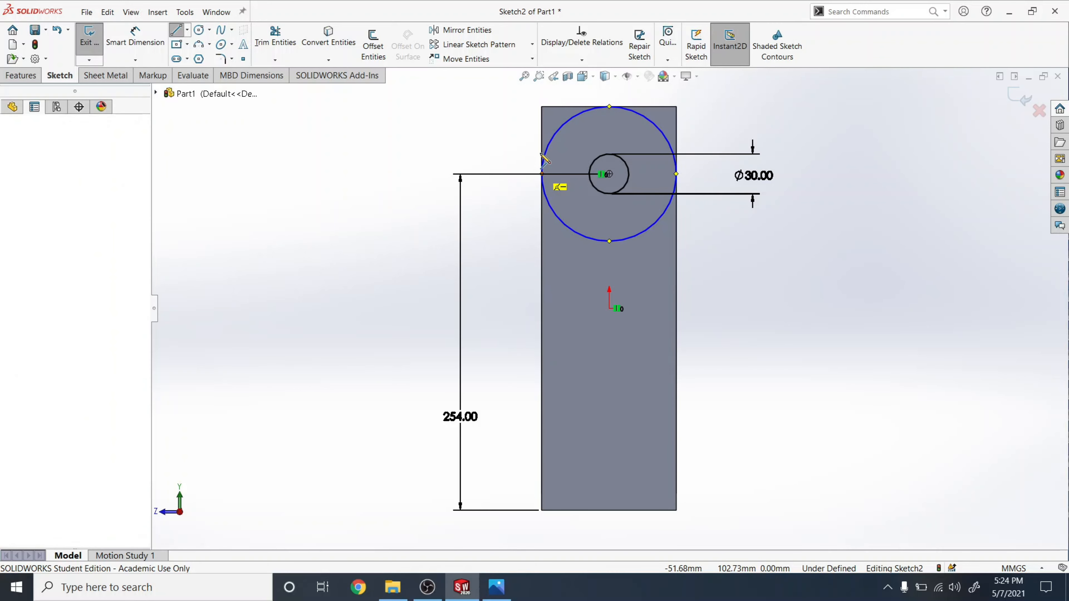
{"action": "left_click", "coordinate": [542, 106]}
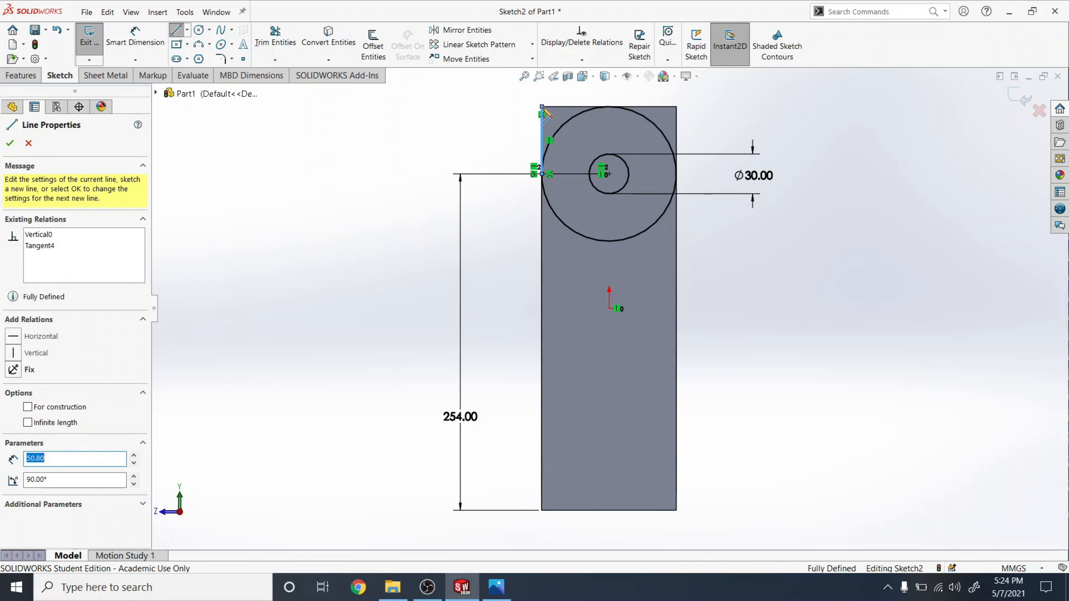
{"action": "left_click", "coordinate": [676, 106]}
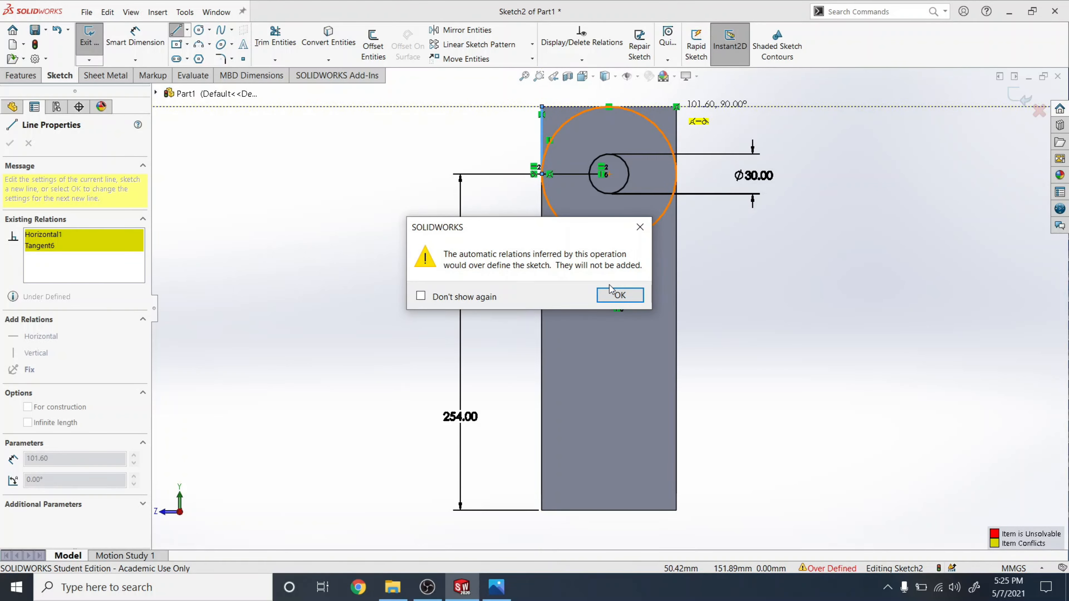
{"action": "left_click", "coordinate": [617, 295]}
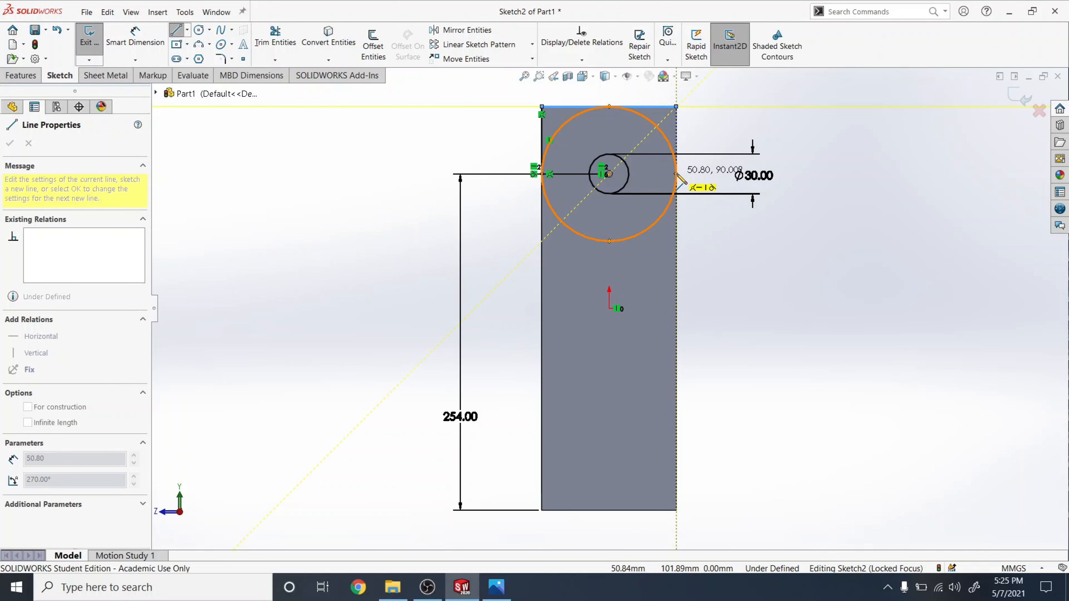
{"action": "left_click", "coordinate": [676, 174]}
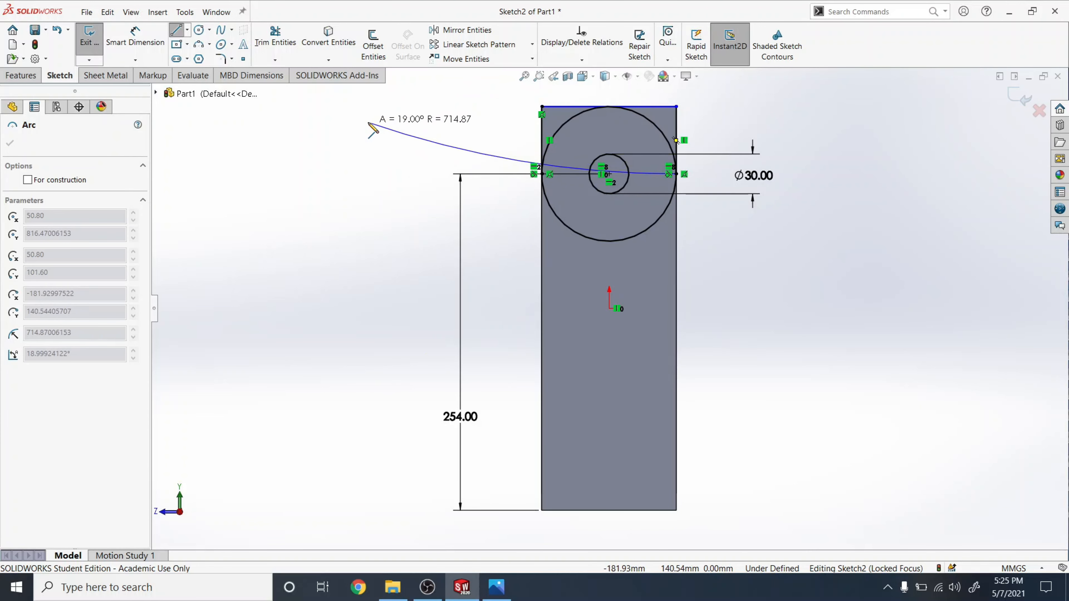
{"action": "key", "text": "Escape"}
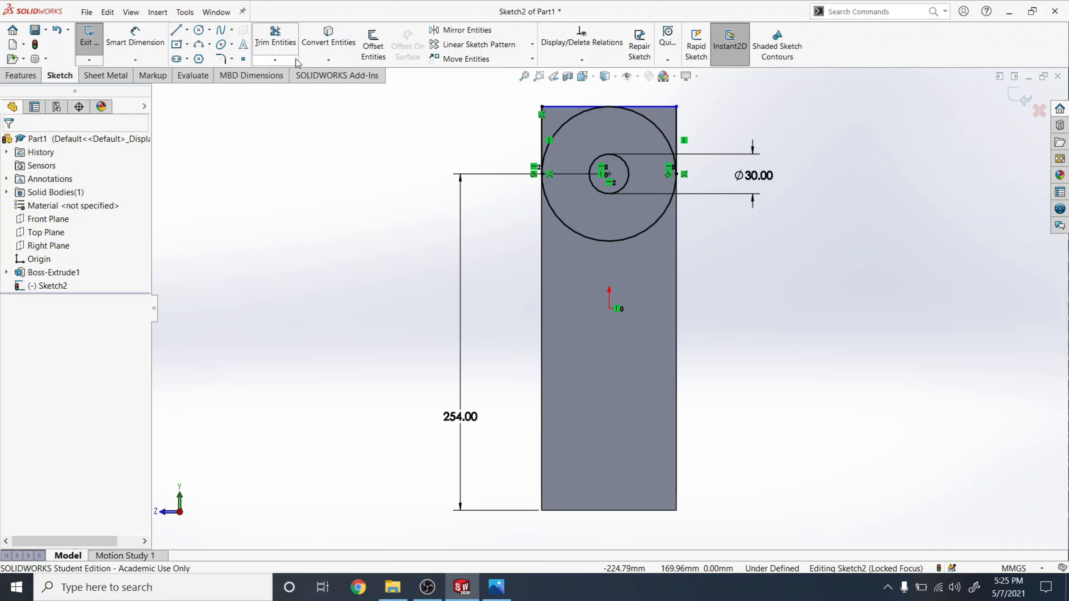
Power trim the lower half of the large circle and exit the sketch.
{"action": "left_click", "coordinate": [287, 48]}
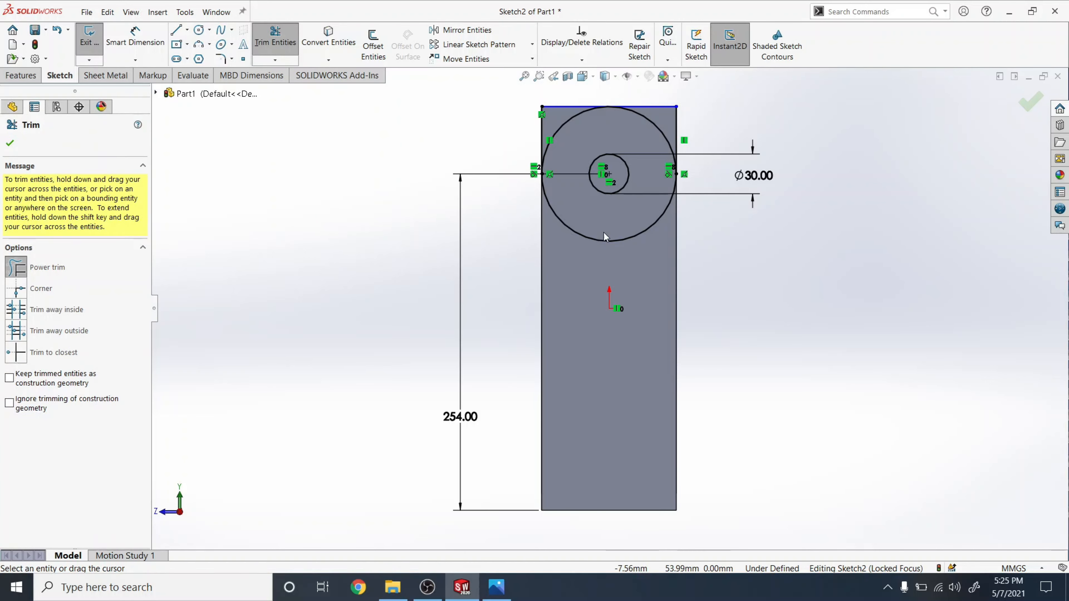
{"action": "left_click_drag", "start_coordinate": [615, 220], "coordinate": [604, 250]}
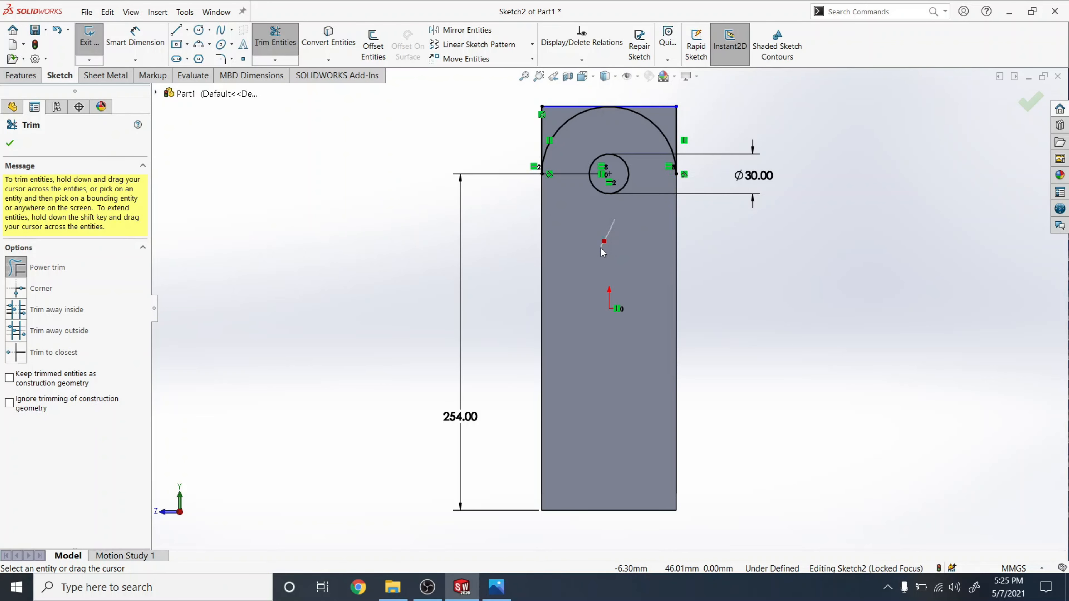
{"action": "scroll", "coordinate": [526, 217], "scroll_direction": "up", "scroll_amount": 1}
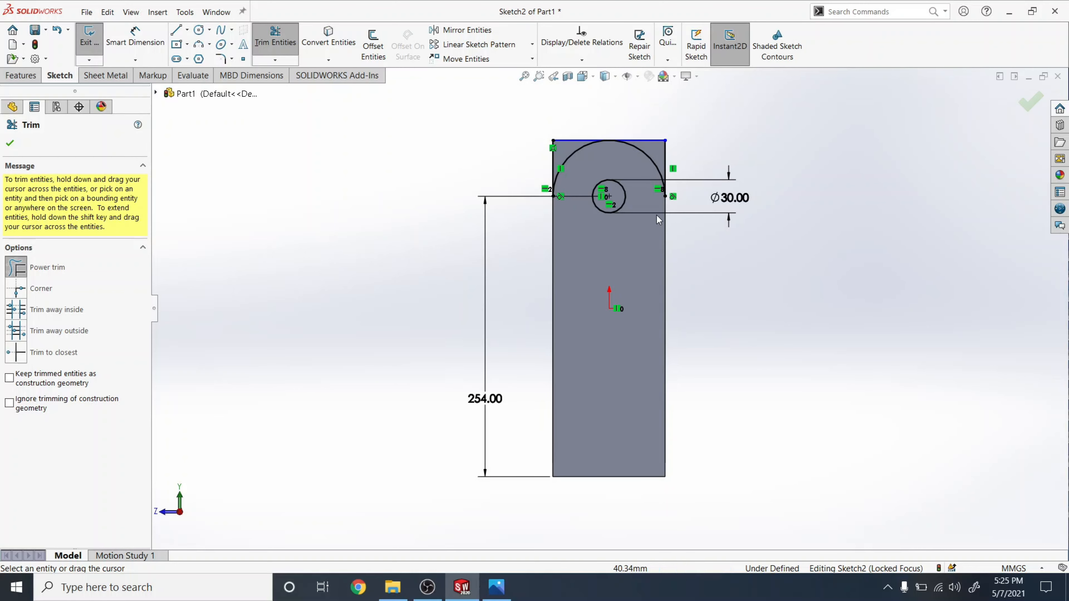
{"action": "scroll", "coordinate": [715, 211], "scroll_direction": "up", "scroll_amount": 2}
{"action": "middle_click_drag", "start_coordinate": [698, 191], "coordinate": [676, 200]}
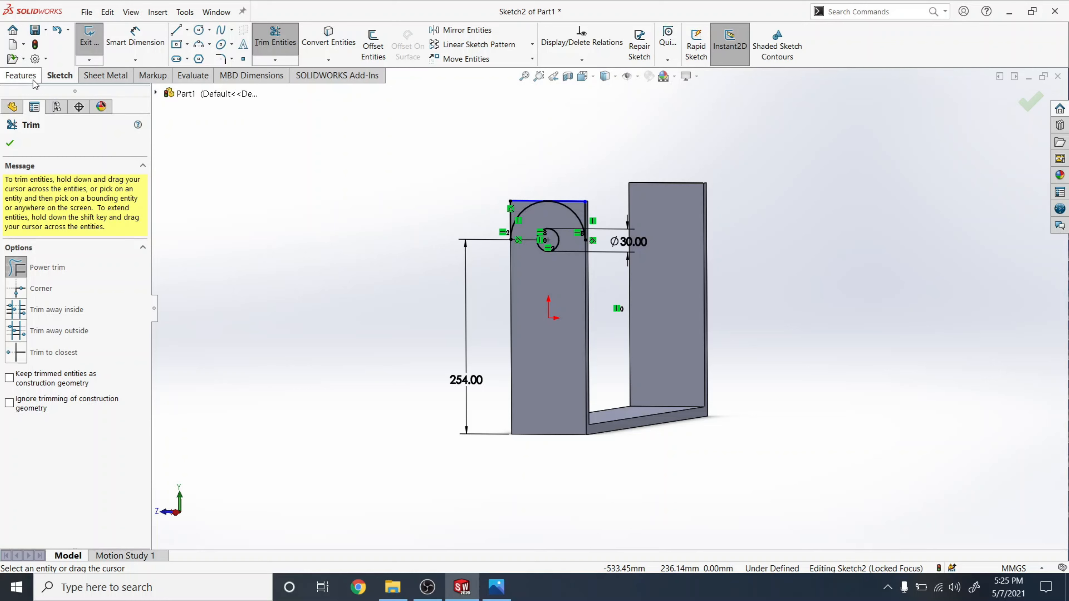
{"action": "left_click", "coordinate": [94, 50]}
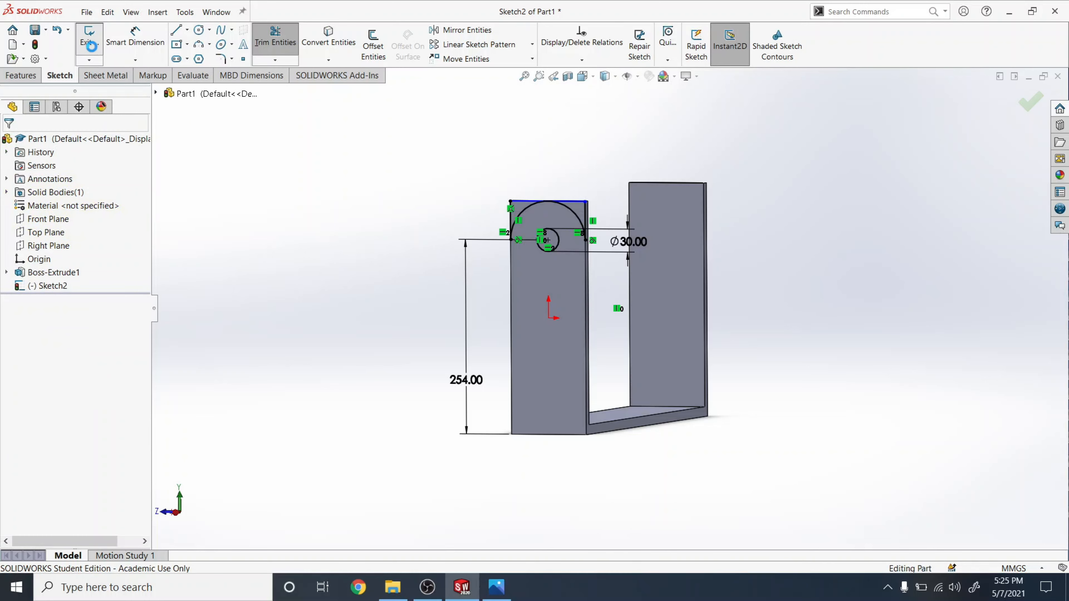
Extruded Cut the small circle's region through the leg with a Blind depth of 101.60 mm.
{"action": "left_click", "coordinate": [21, 75]}
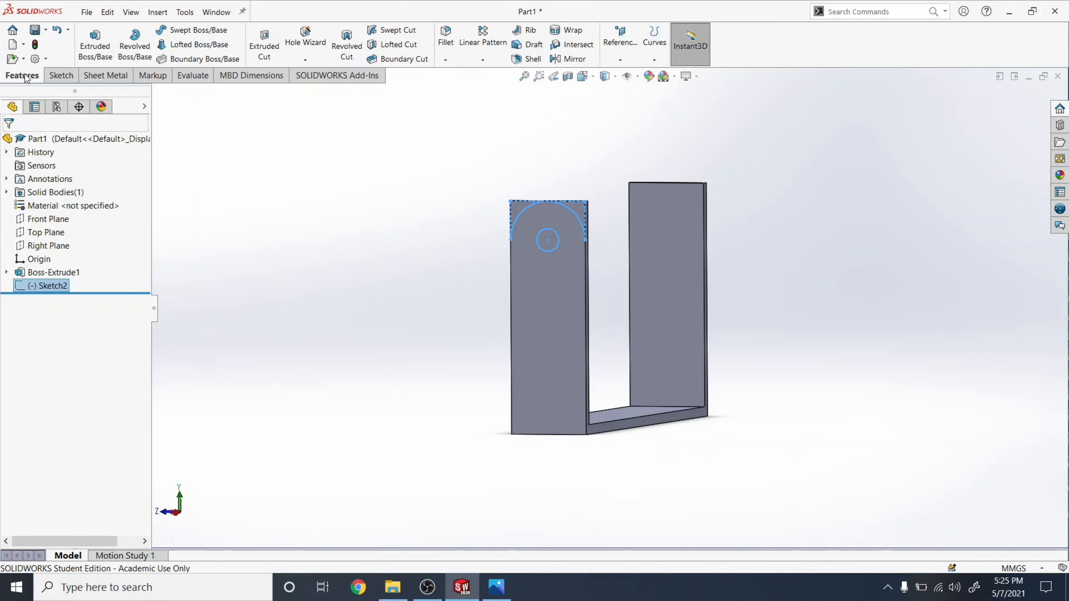
{"action": "left_click", "coordinate": [273, 55]}
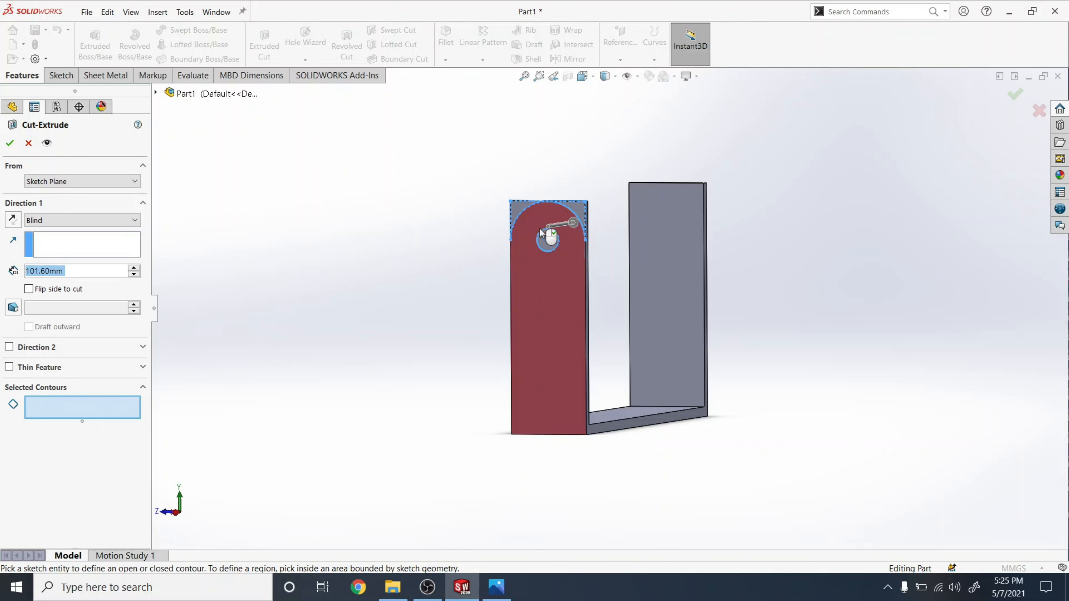
{"action": "left_click", "coordinate": [547, 244]}
{"action": "middle_click_drag", "start_coordinate": [624, 252], "coordinate": [470, 264]}
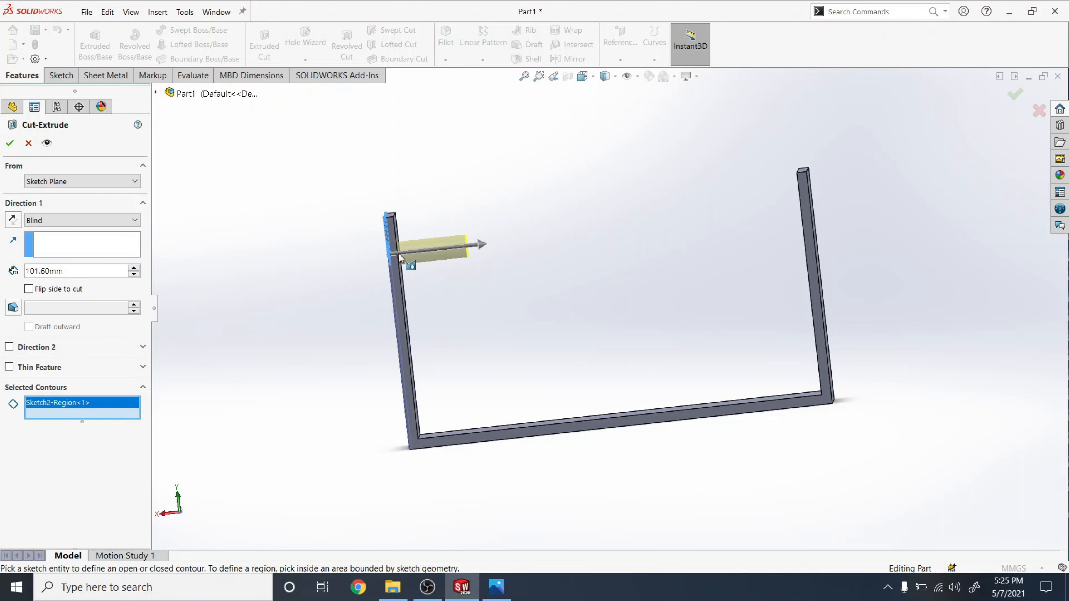
{"action": "middle_click_drag", "start_coordinate": [483, 272], "coordinate": [515, 265]}
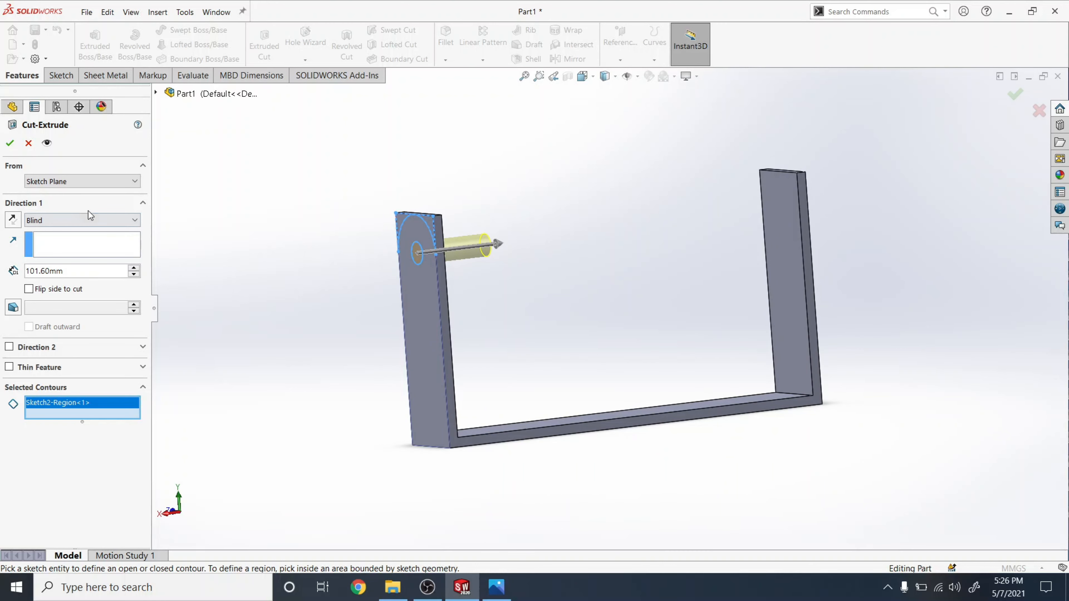
{"action": "left_click", "coordinate": [13, 145]}
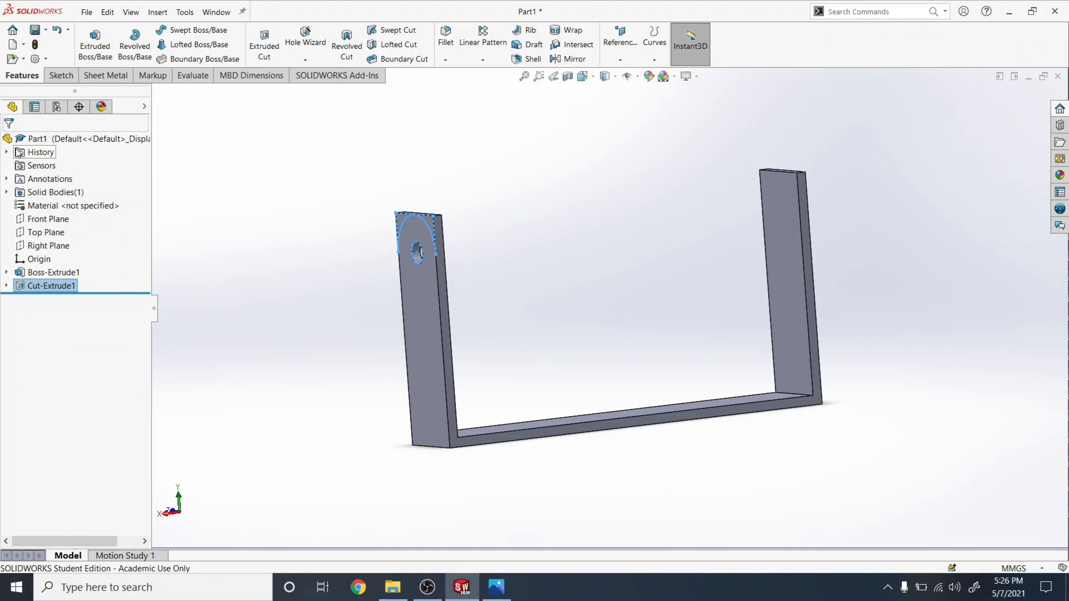
Reuse the hole's sketch to cut the two corner regions outside the arc Through All, rounding the upper ends of both legs.
{"action": "middle_click_drag", "start_coordinate": [357, 355], "coordinate": [401, 311]}
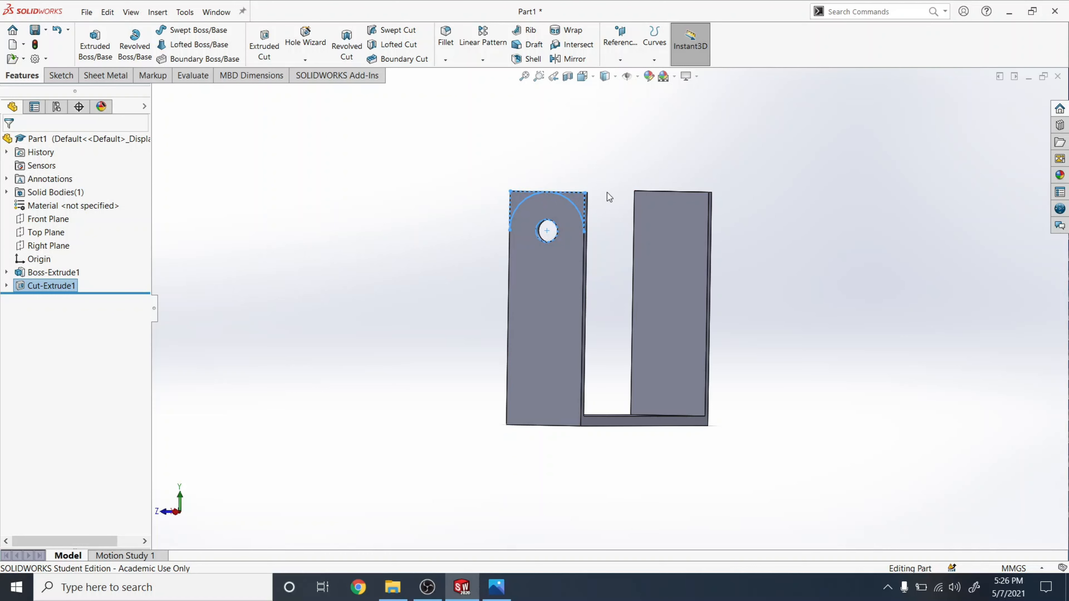
{"action": "left_click", "coordinate": [402, 264]}
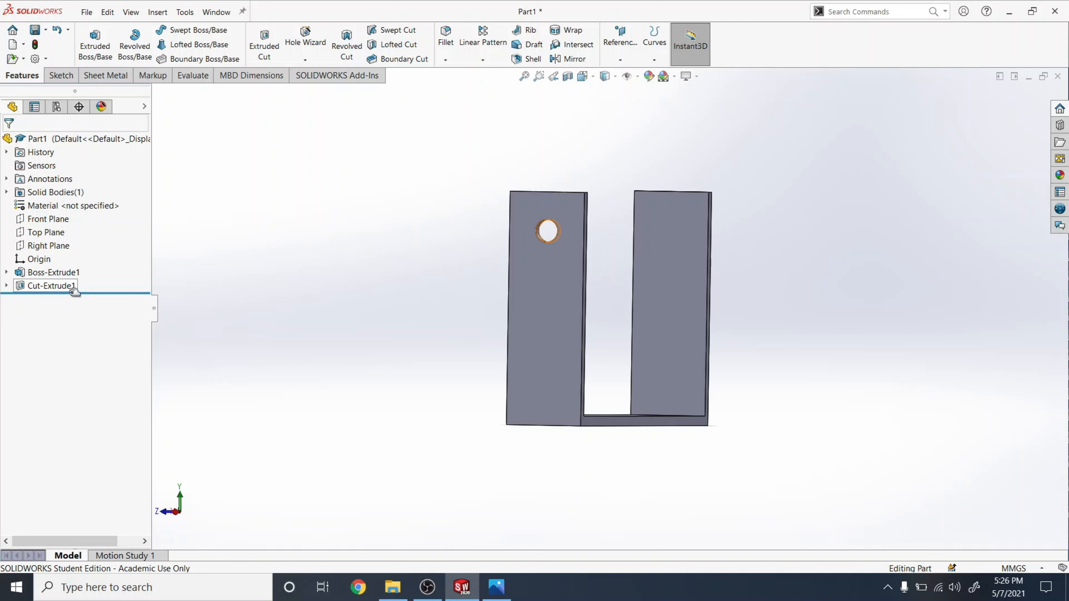
{"action": "left_click", "coordinate": [6, 286]}
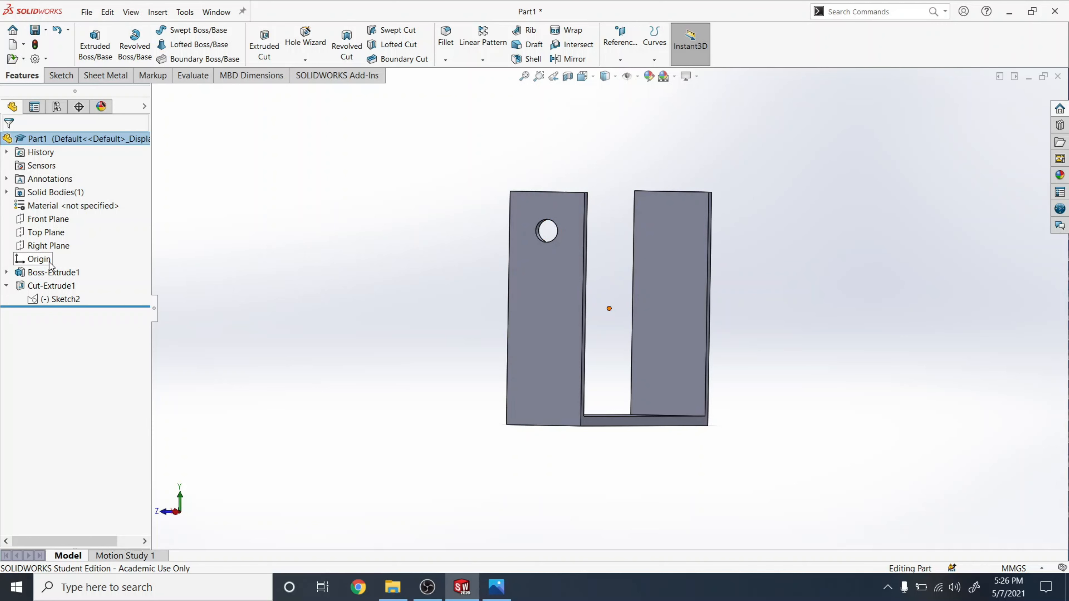
{"action": "left_click", "coordinate": [46, 300]}
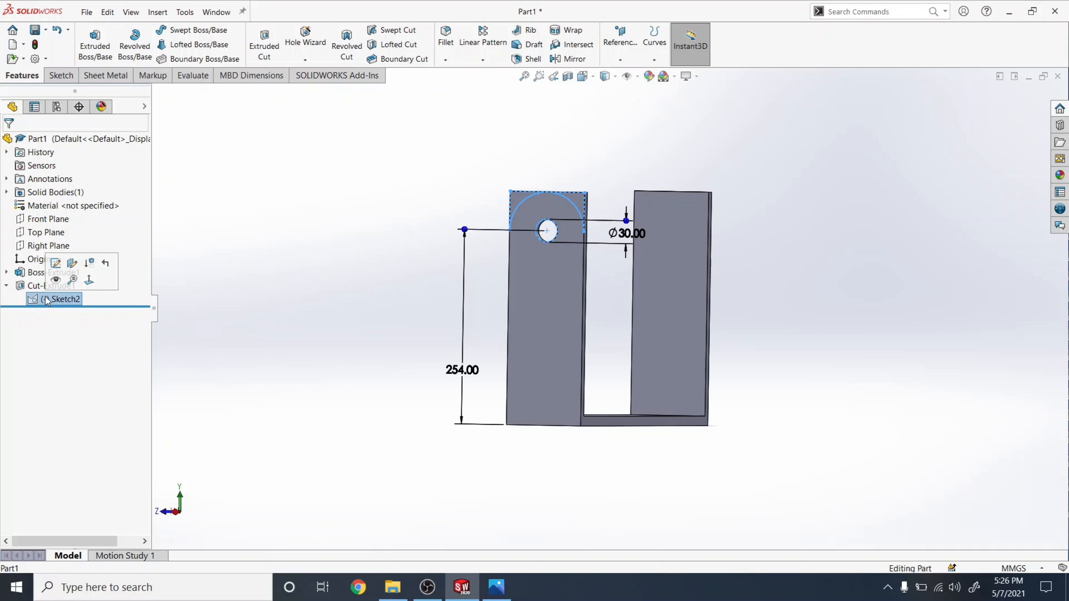
{"action": "left_click", "coordinate": [255, 46]}
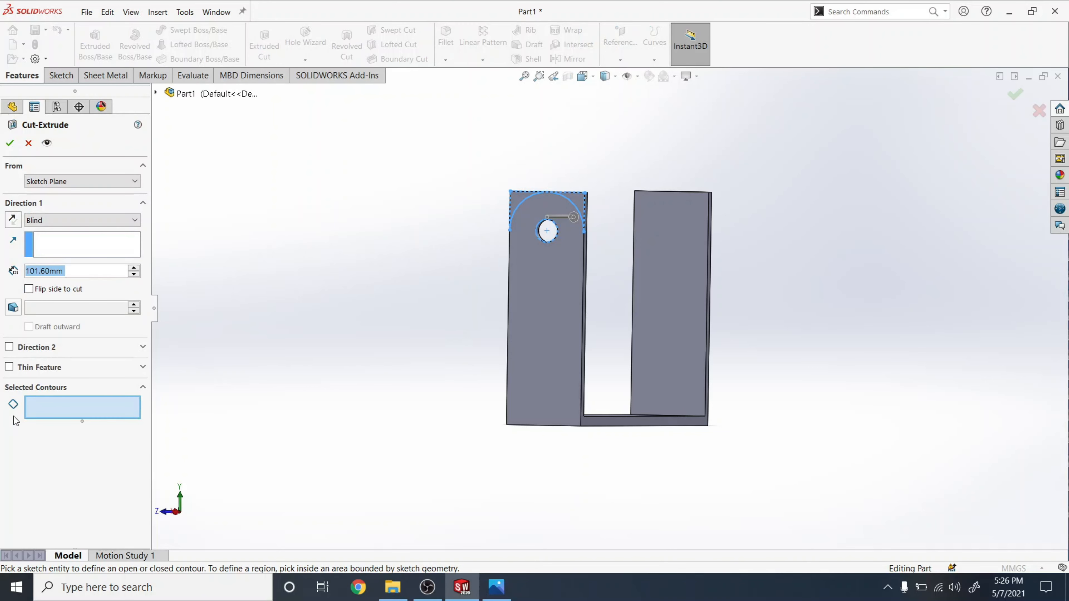
{"action": "left_click", "coordinate": [517, 198]}
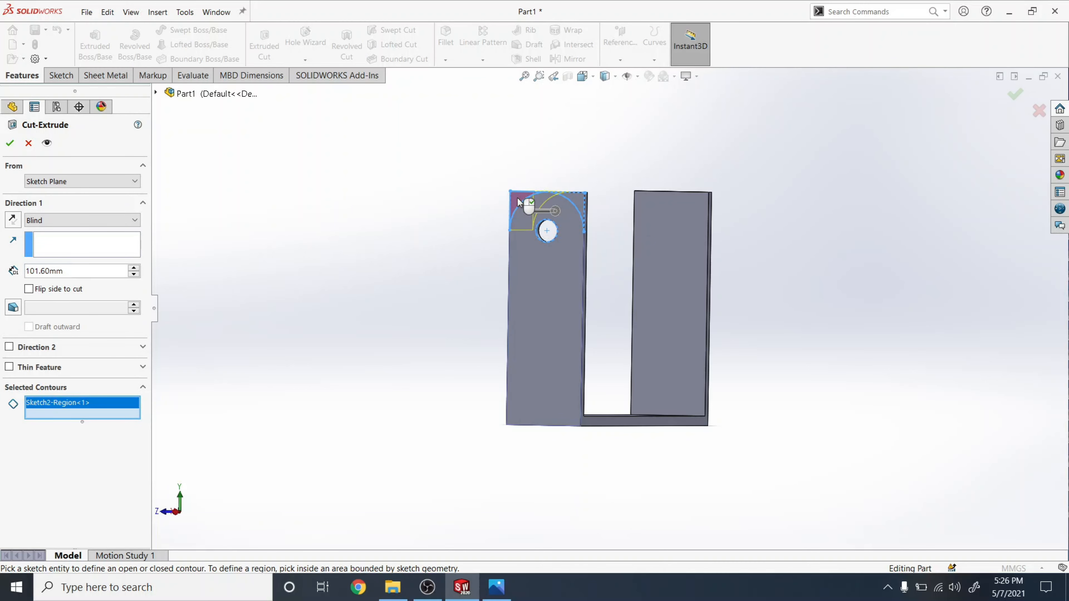
{"action": "left_click", "coordinate": [578, 202]}
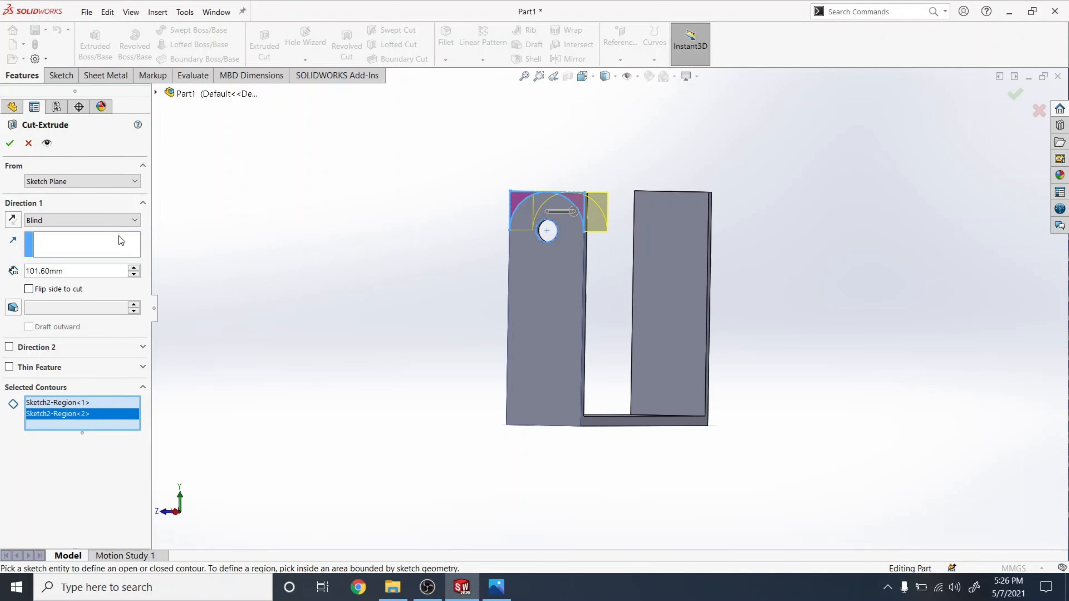
{"action": "left_click", "coordinate": [124, 221]}
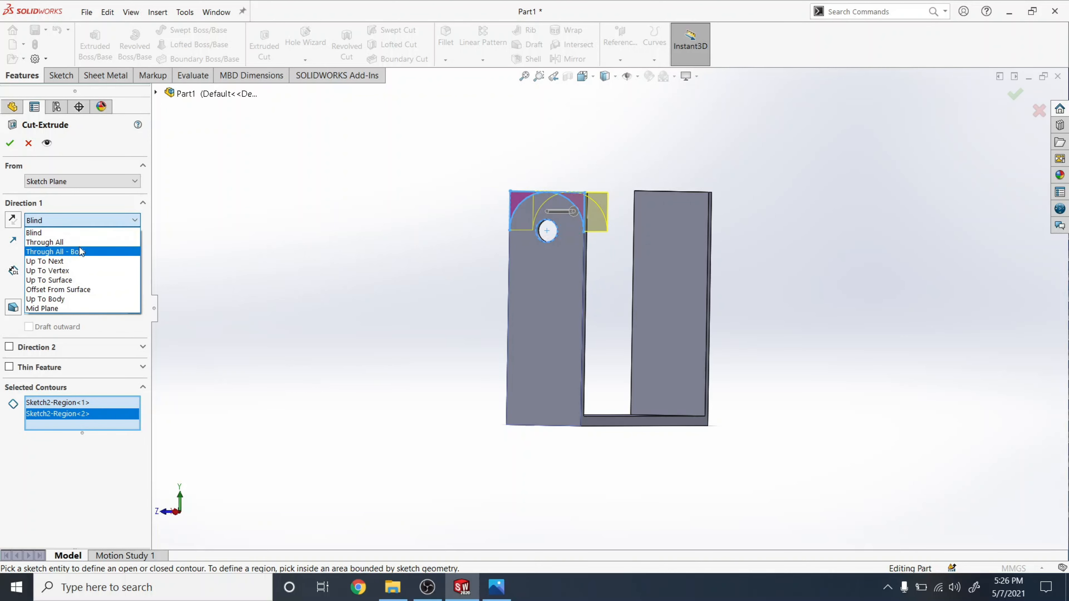
{"action": "left_click", "coordinate": [78, 243]}
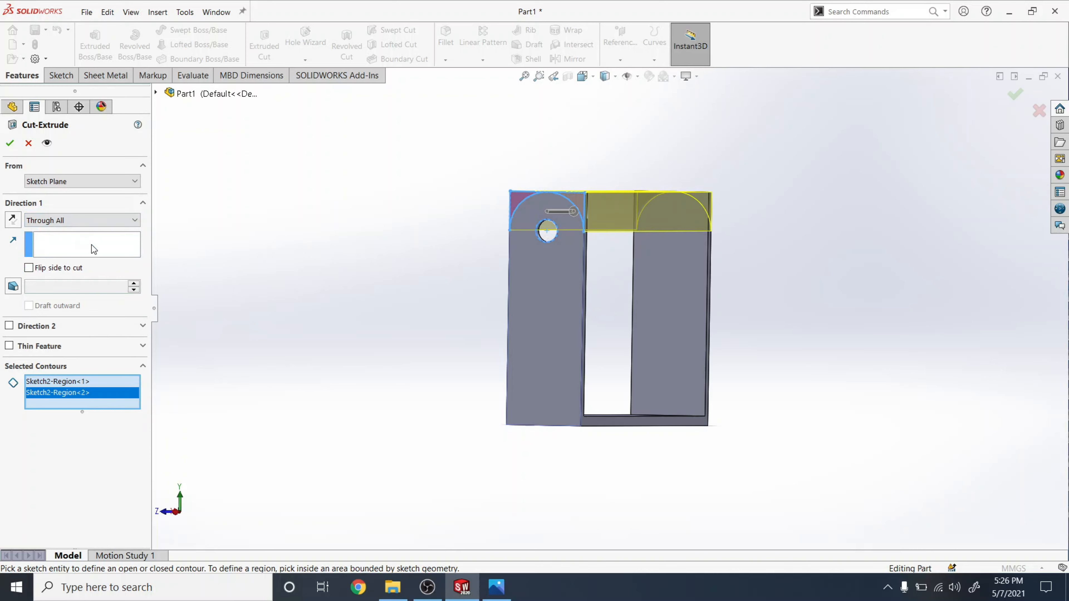
{"action": "middle_click_drag", "start_coordinate": [375, 283], "coordinate": [301, 262]}
{"action": "left_click", "coordinate": [9, 144]}
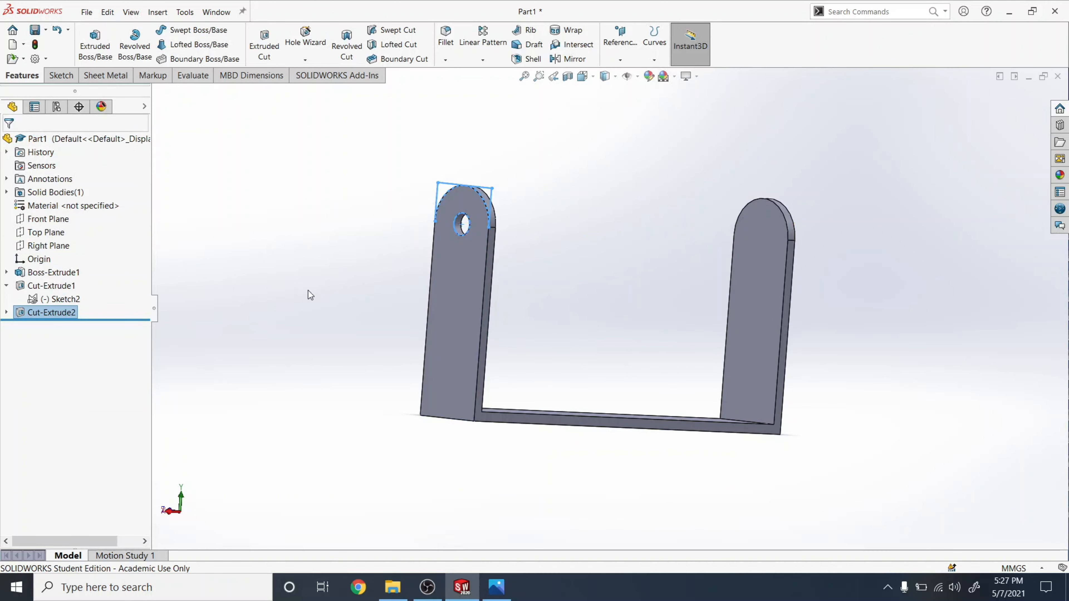
Start a sketch on the outer face of the leg without a hole and draw a circle of about 16 mm radius on its lower centreline.
{"action": "scroll", "coordinate": [565, 262], "scroll_direction": "down", "scroll_amount": 2}
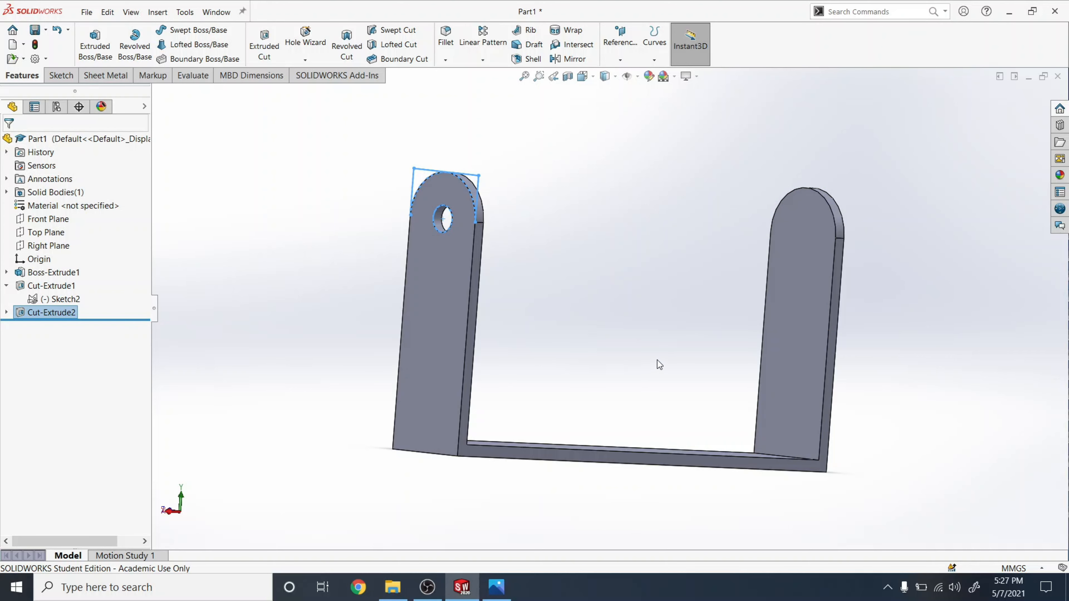
{"action": "middle_click_drag", "start_coordinate": [657, 361], "coordinate": [530, 350]}
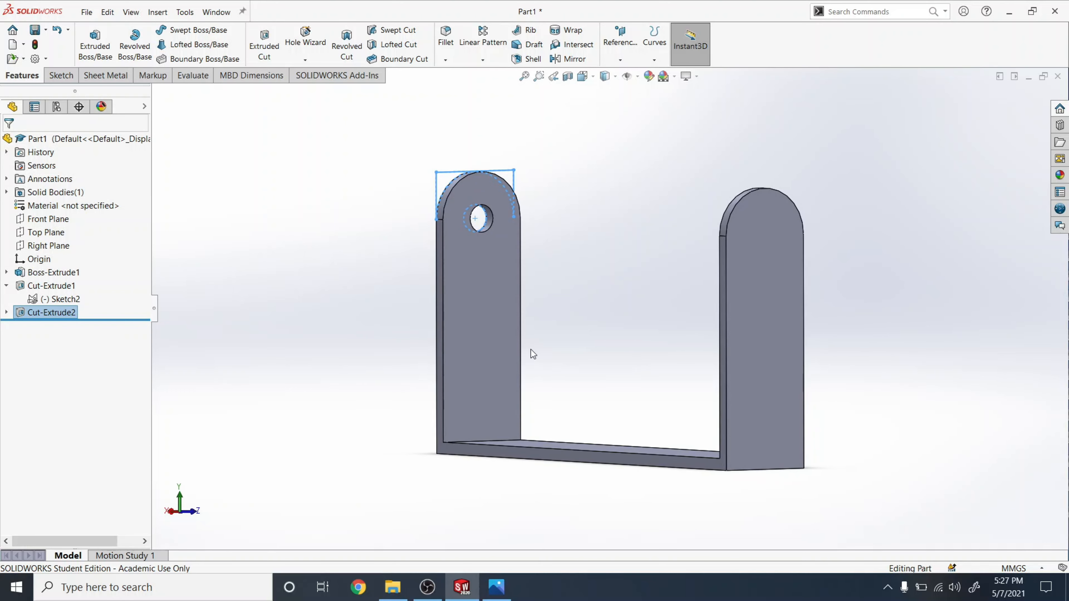
{"action": "right_click", "coordinate": [748, 376]}
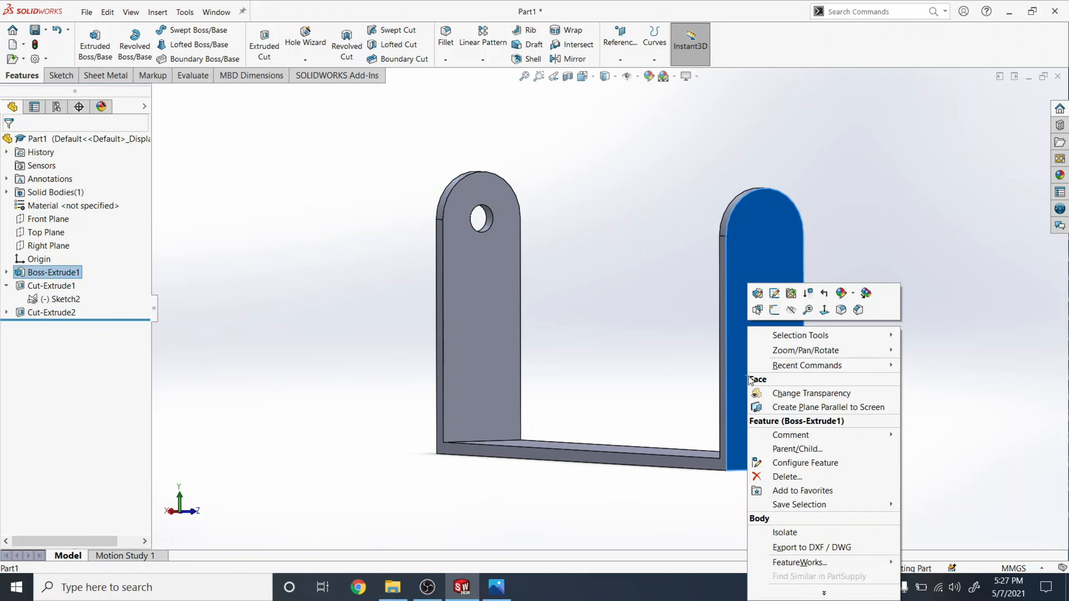
{"action": "left_click", "coordinate": [824, 311]}
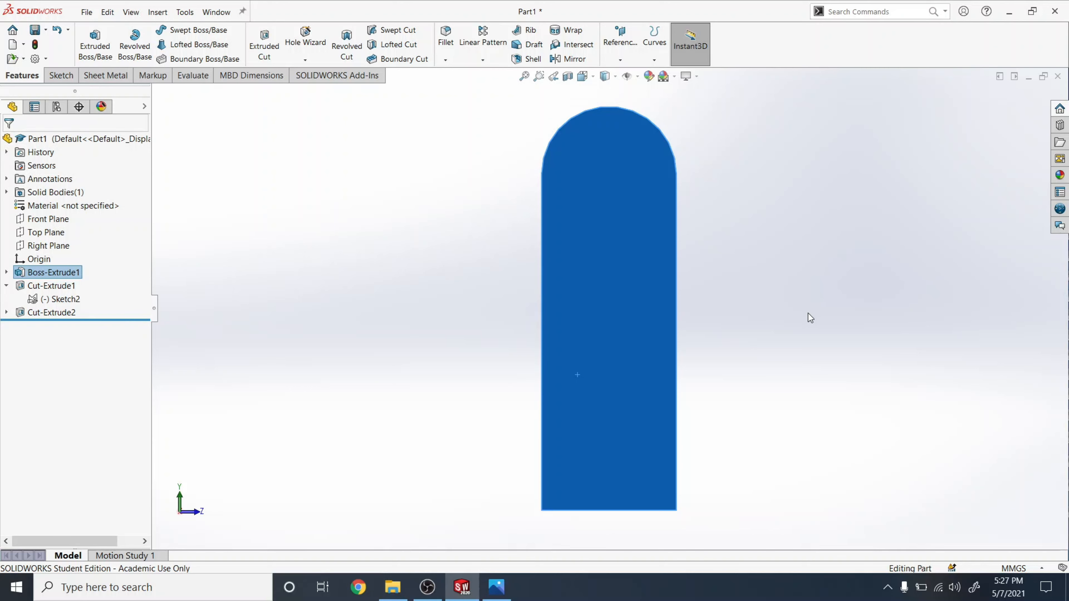
{"action": "left_click", "coordinate": [62, 77]}
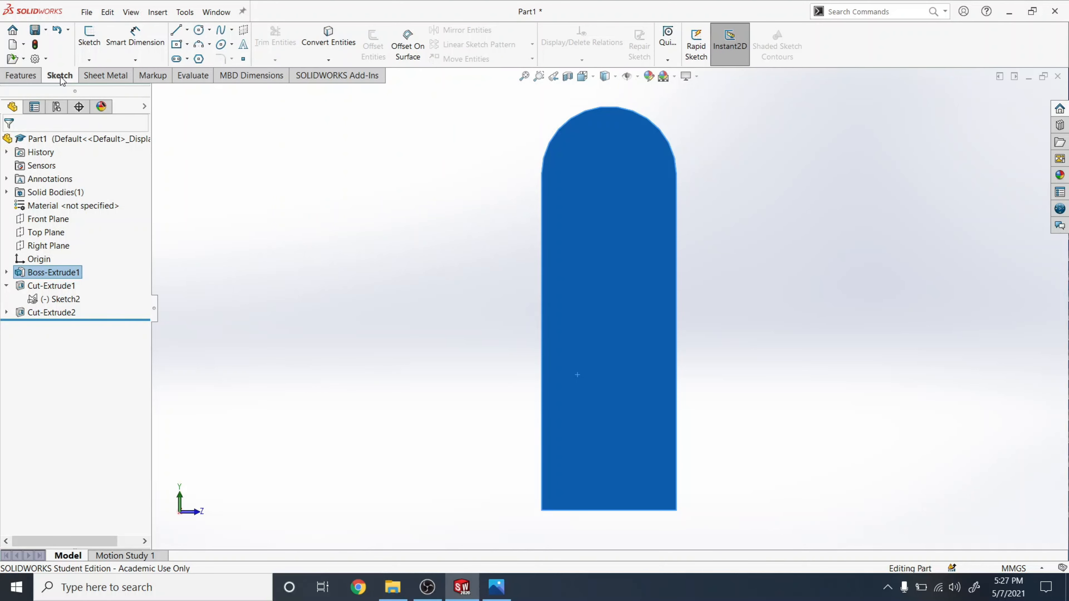
{"action": "left_click", "coordinate": [97, 47]}
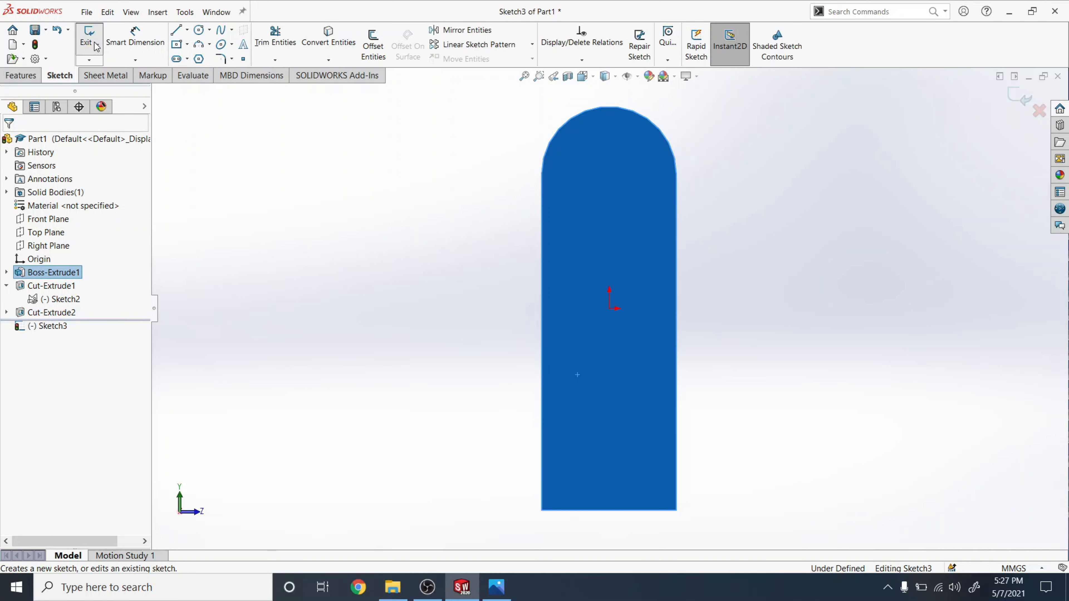
{"action": "left_click", "coordinate": [198, 30]}
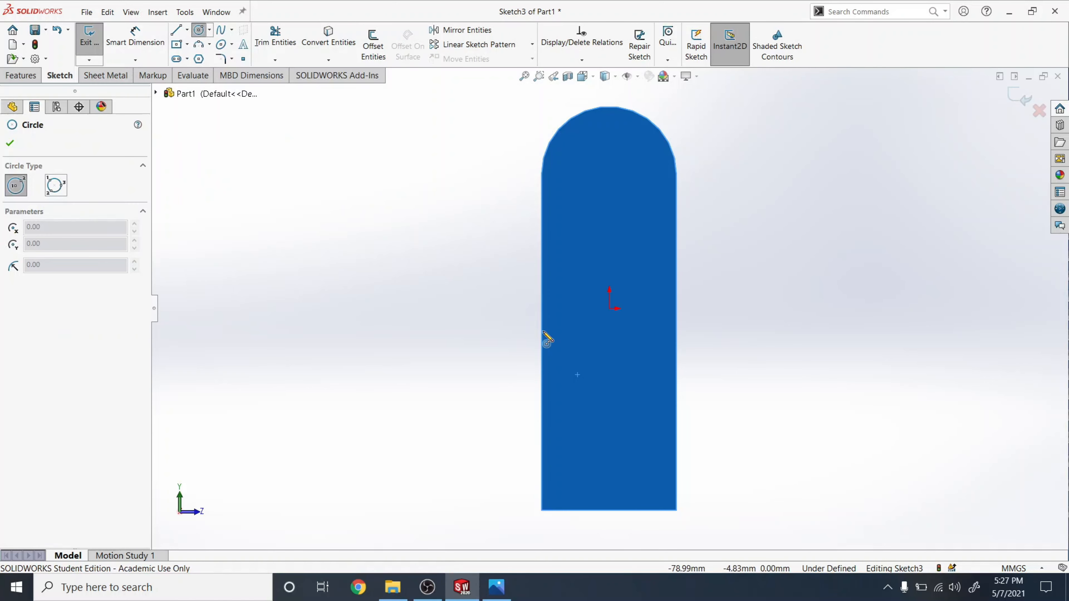
{"action": "left_click", "coordinate": [609, 442]}
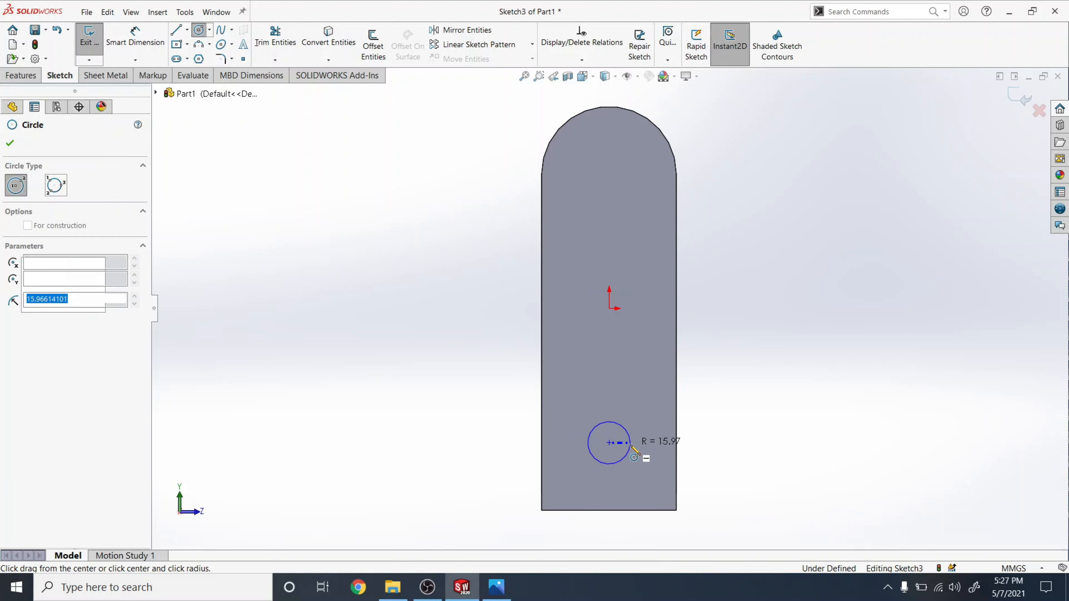
{"action": "left_click", "coordinate": [632, 449]}
Dimension the sketched circle's diameter as 30 mm.
{"action": "left_click", "coordinate": [139, 34]}
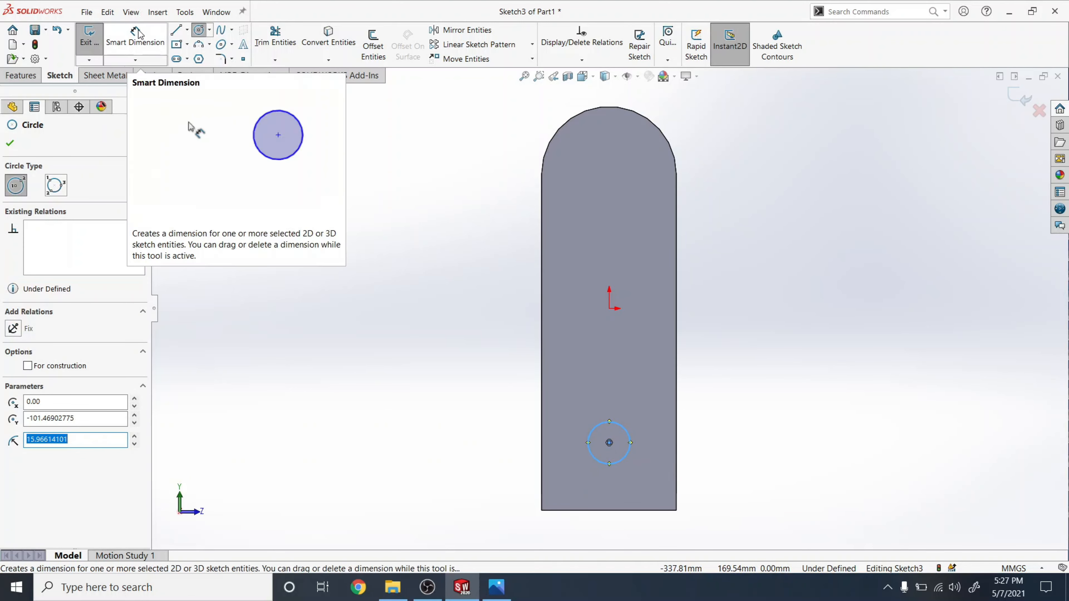
{"action": "left_click", "coordinate": [606, 422]}
{"action": "left_click", "coordinate": [757, 402]}
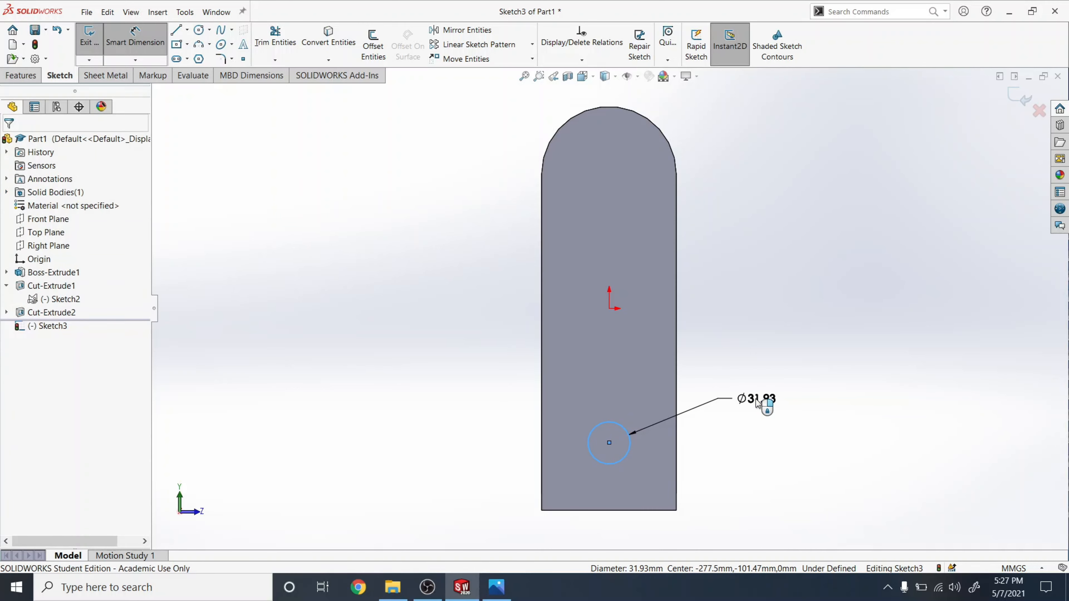
{"action": "left_click", "coordinate": [758, 402]}
{"action": "type", "text": "30"}
{"action": "key", "text": "Return"}
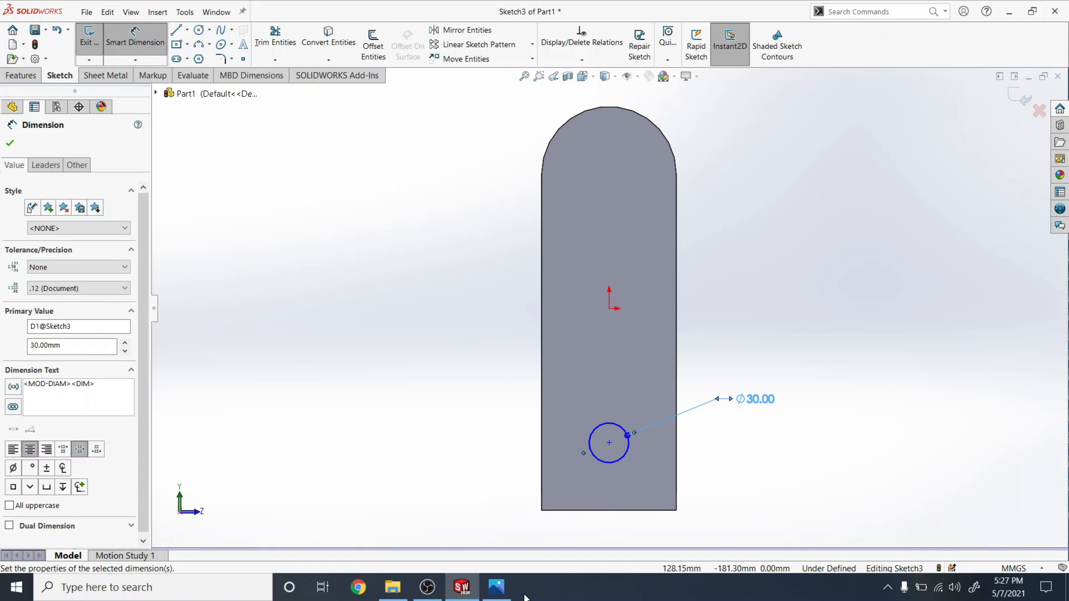
Check the lower hole's position in the reference drawing and dimension the circle's centre 76.20 mm above the leg's bottom edge.
{"action": "left_click", "coordinate": [496, 587]}
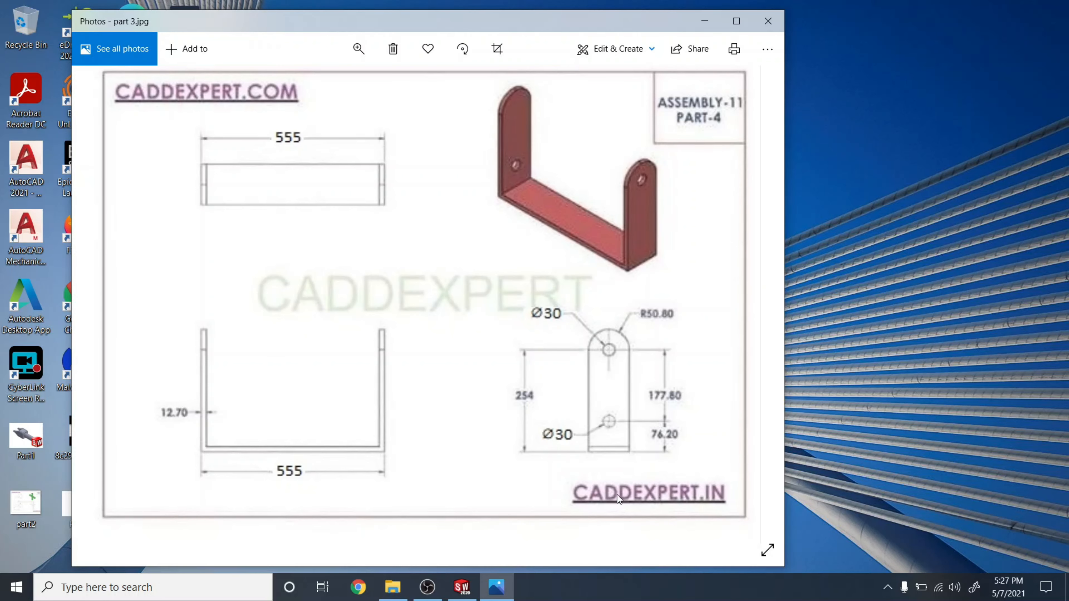
{"action": "left_click", "coordinate": [463, 587]}
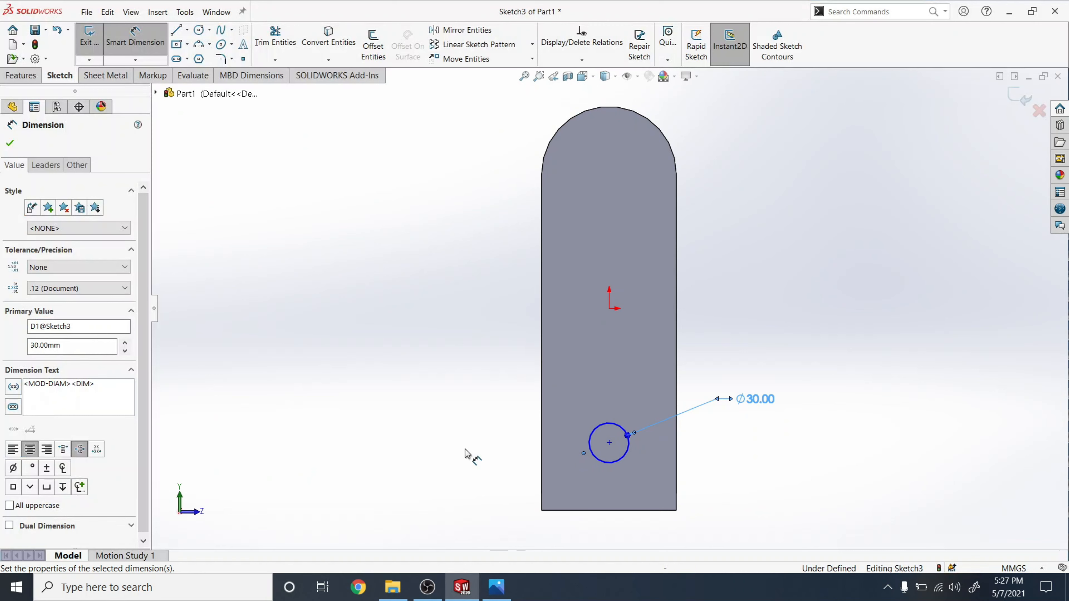
{"action": "left_click", "coordinate": [609, 443]}
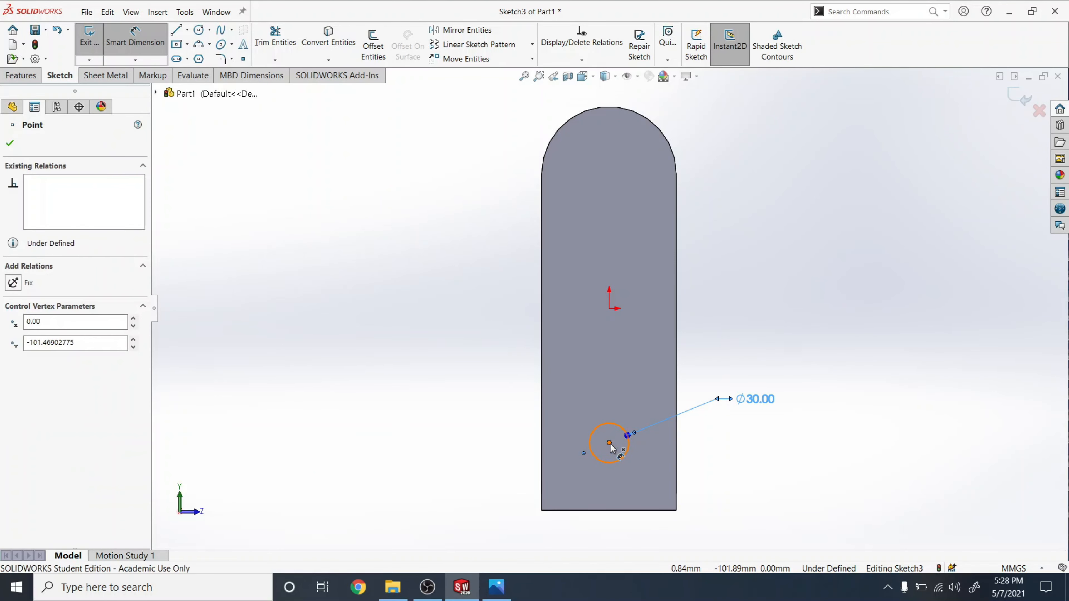
{"action": "left_click", "coordinate": [611, 511]}
{"action": "left_click", "coordinate": [721, 492]}
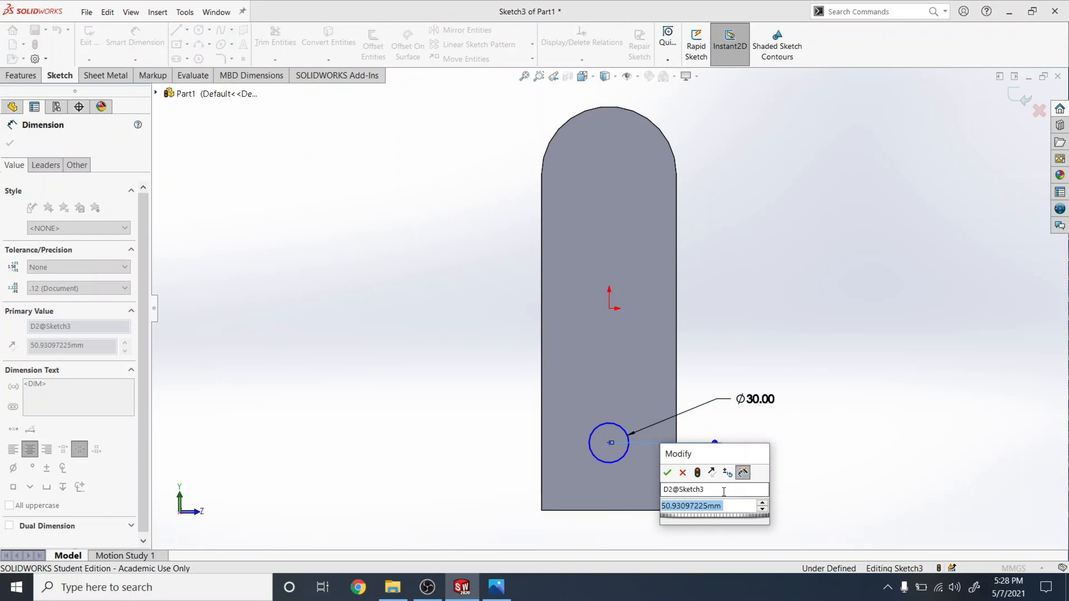
{"action": "type", "text": "76."}
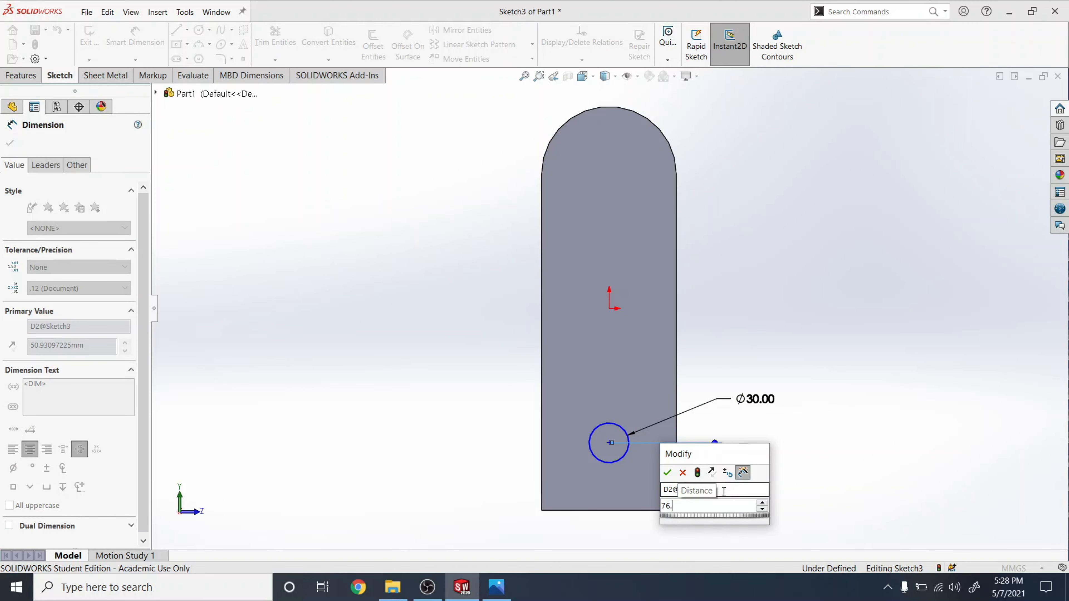
{"action": "type", "text": "20"}
{"action": "key", "text": "Return"}
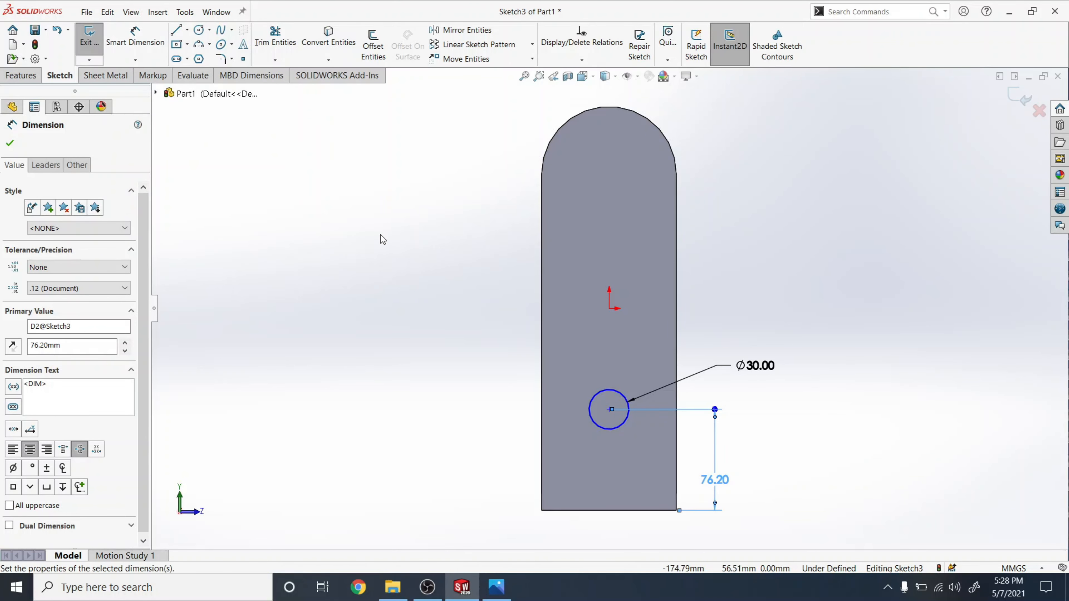
Add a Vertical relation between the circle's centre and the origin.
{"action": "left_click", "coordinate": [610, 410]}
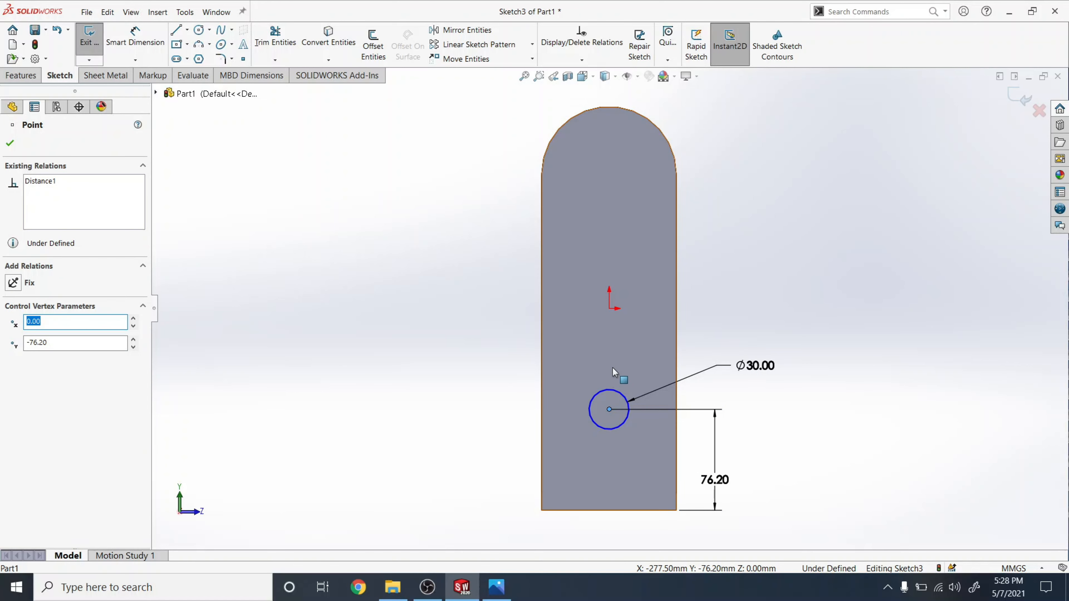
{"action": "left_click", "coordinate": [609, 309], "text": "ctrl"}
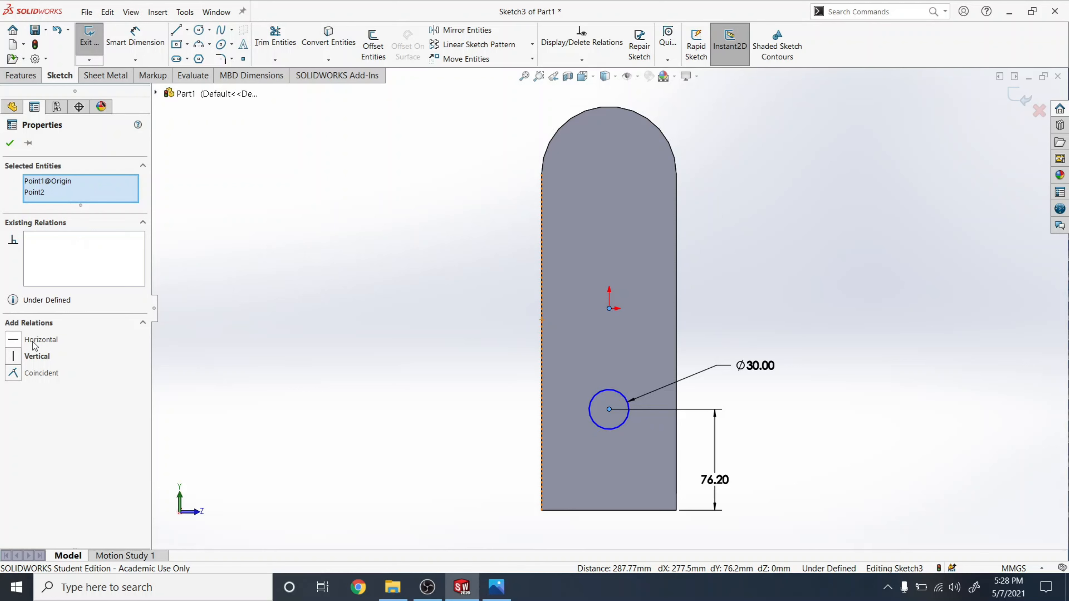
{"action": "left_click", "coordinate": [14, 356]}
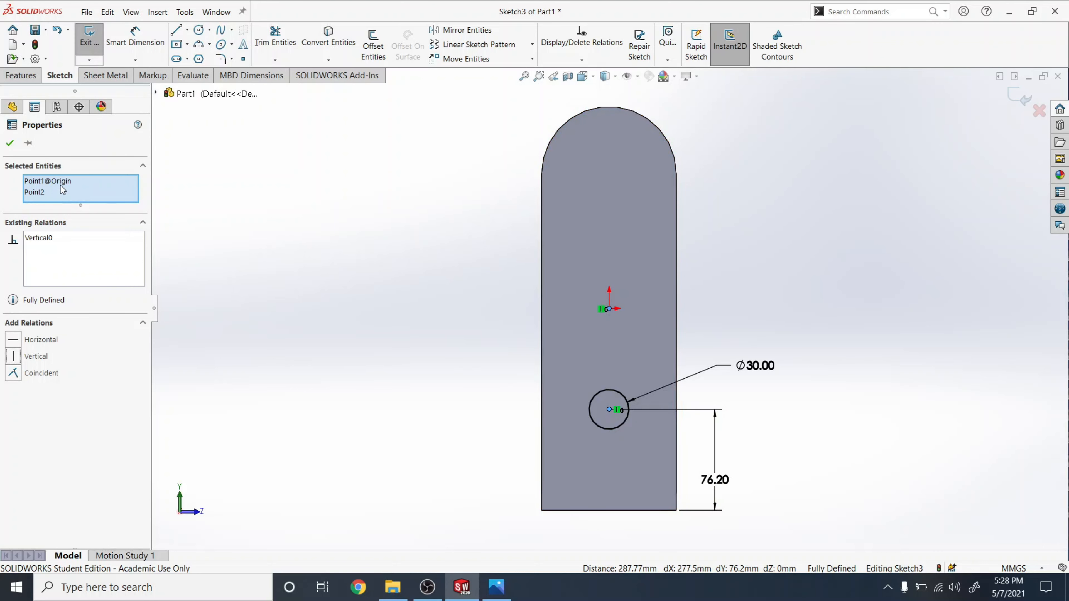
{"action": "left_click", "coordinate": [10, 143]}
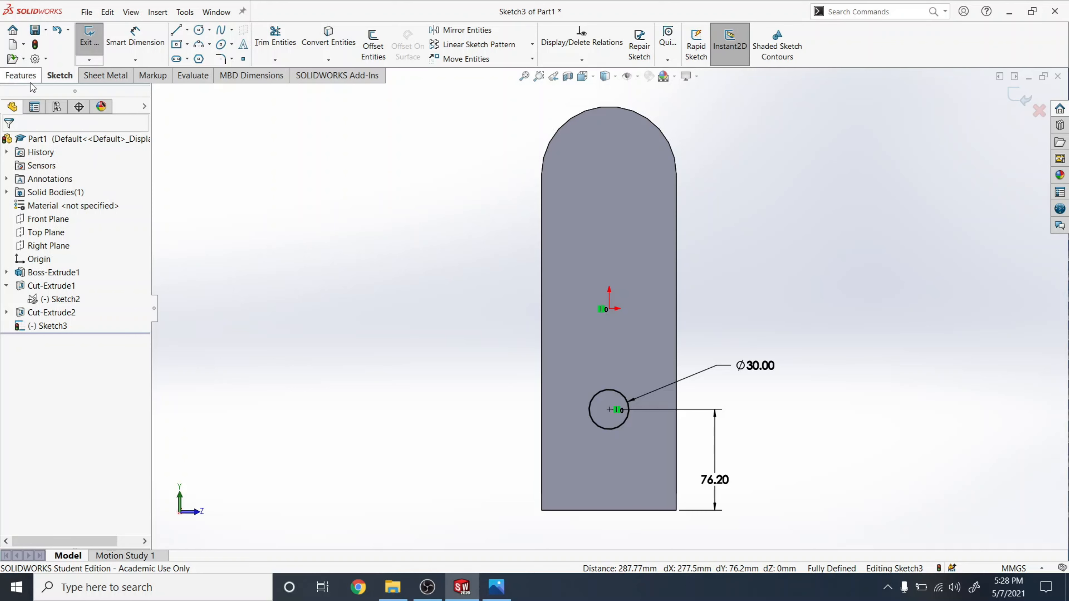
Extruded Cut the 30 mm circle through the leg with a Blind depth of 101.60 mm.
{"action": "left_click", "coordinate": [22, 76]}
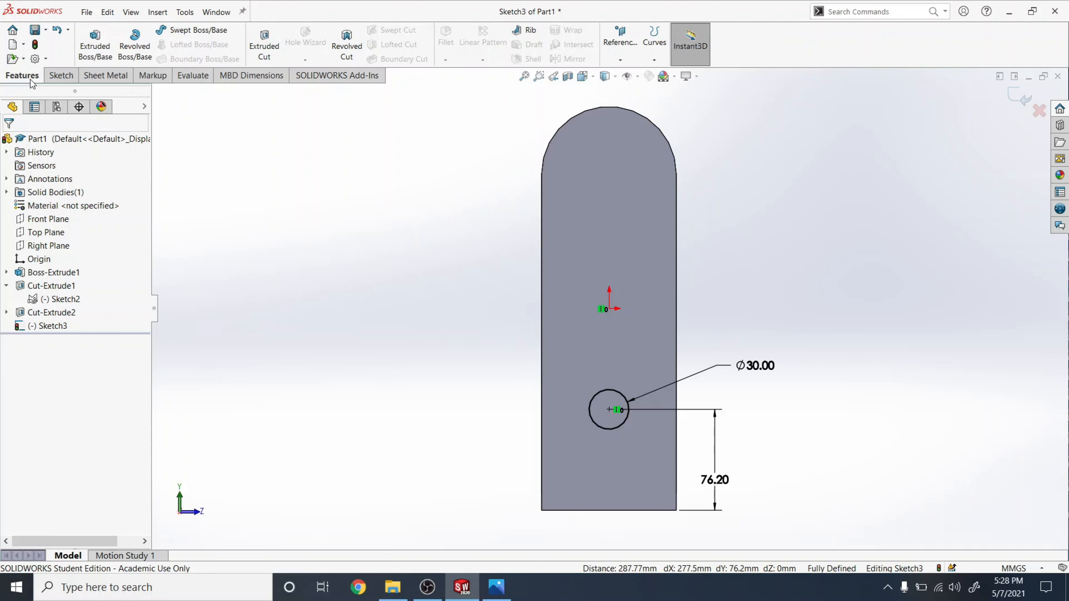
{"action": "left_click", "coordinate": [259, 49]}
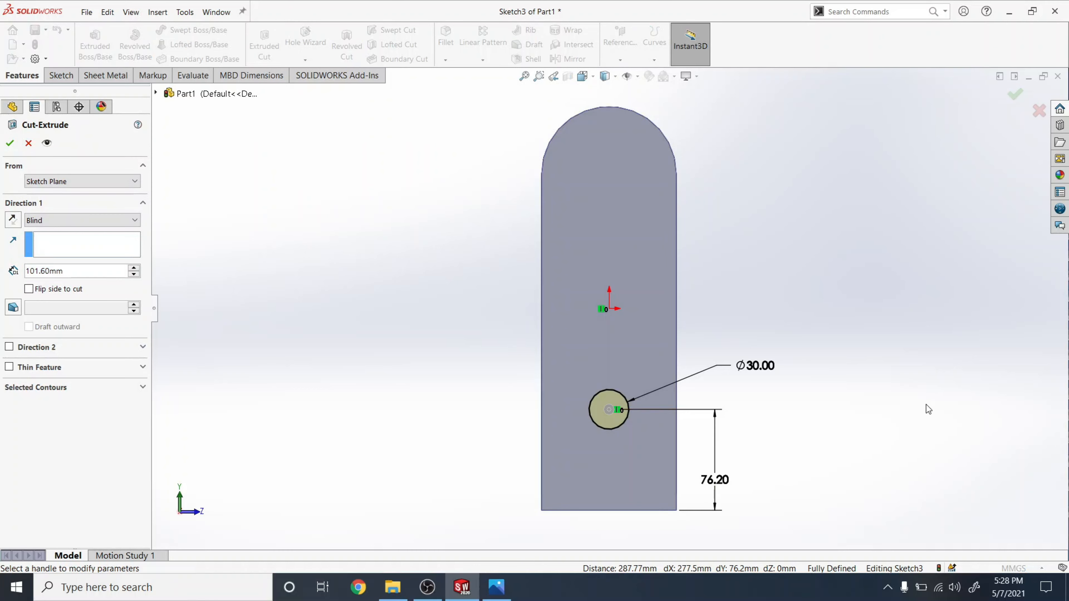
{"action": "middle_click_drag", "start_coordinate": [926, 404], "coordinate": [659, 360]}
{"action": "left_click", "coordinate": [10, 142]}
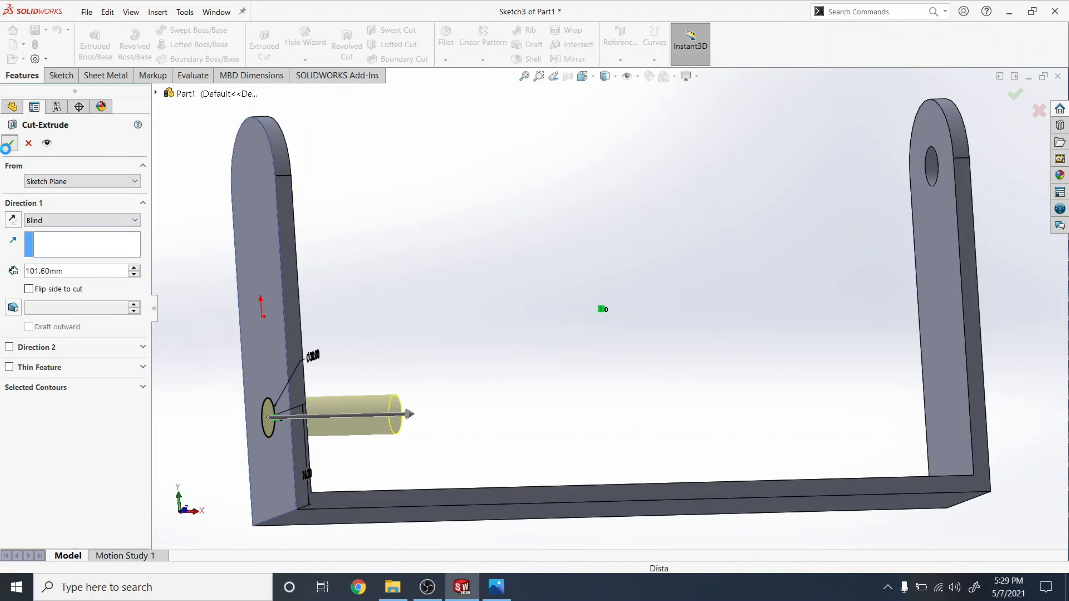
{"action": "middle_click_drag", "start_coordinate": [451, 316], "coordinate": [417, 429]}
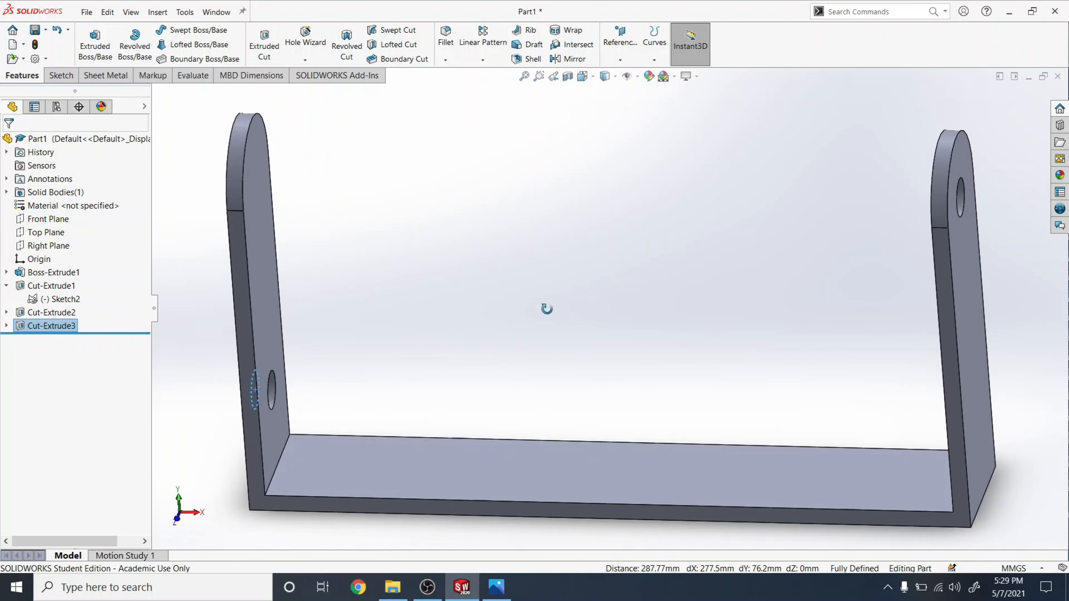
{"action": "scroll", "coordinate": [545, 312], "scroll_direction": "up", "scroll_amount": 3}
{"action": "middle_click_drag", "start_coordinate": [545, 312], "coordinate": [556, 440]}
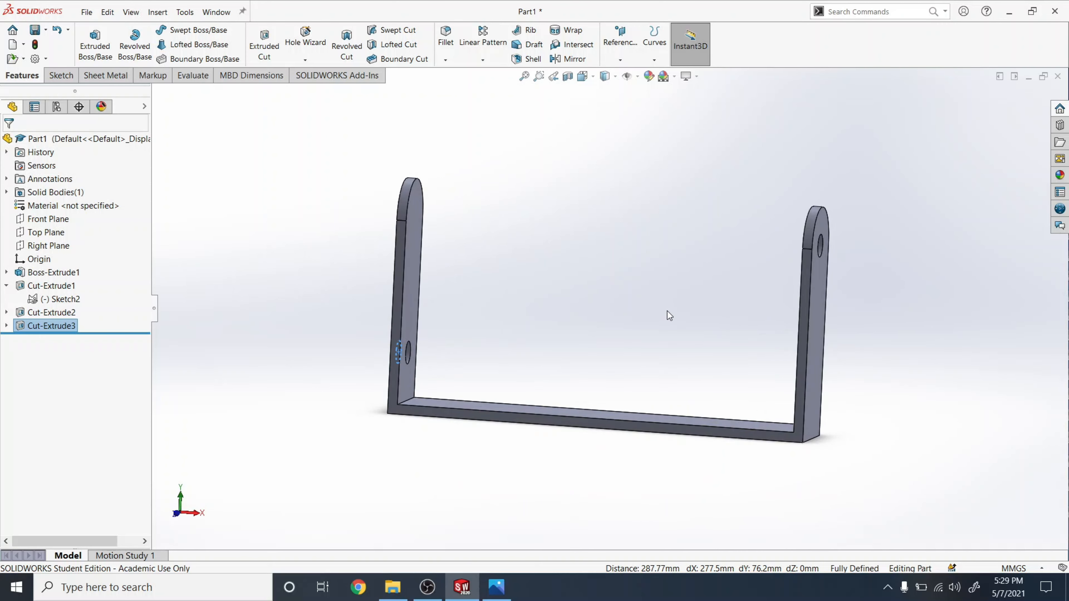
{"action": "middle_click_drag", "start_coordinate": [668, 312], "coordinate": [614, 327]}
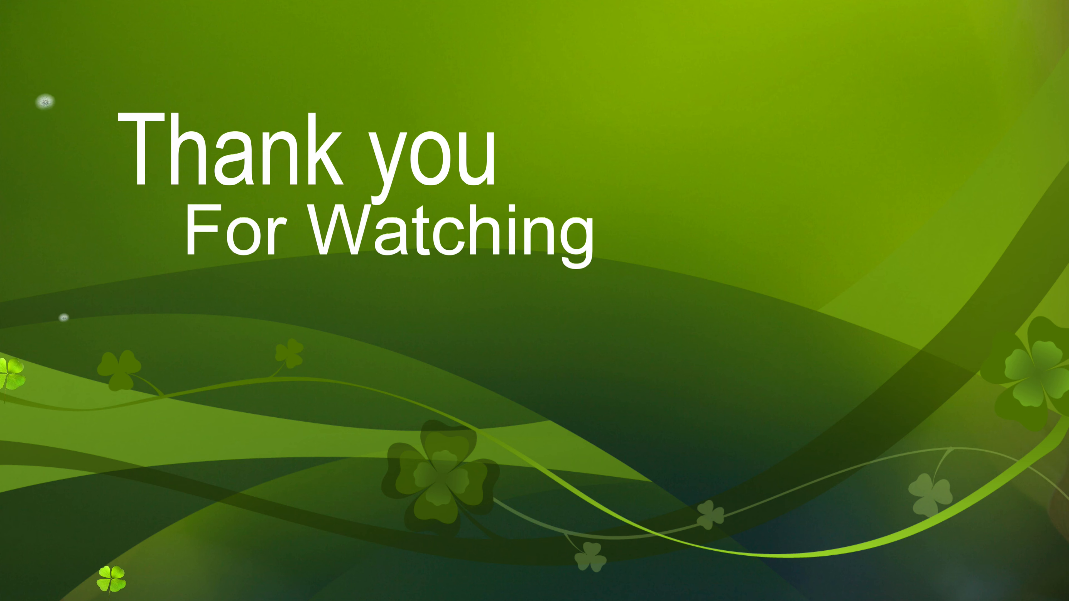